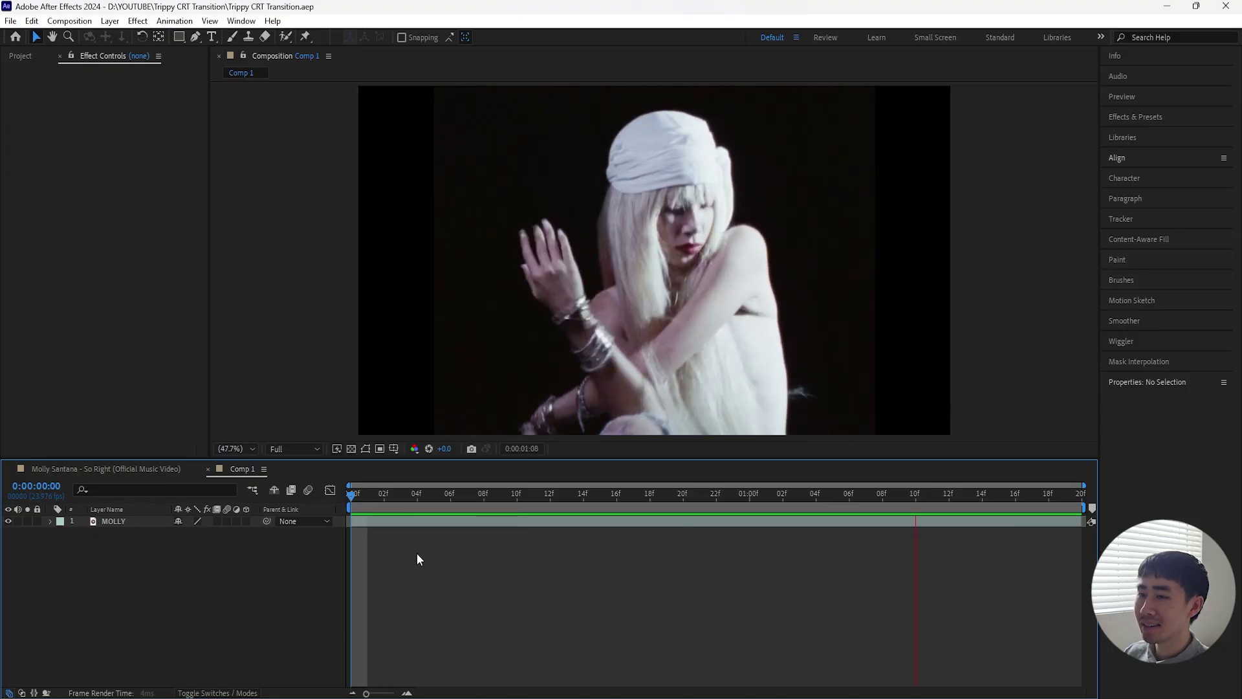
# - Preview the MOLLY clip in Comp 1 and add an adjustment layer above it
pyautogui.press('space')
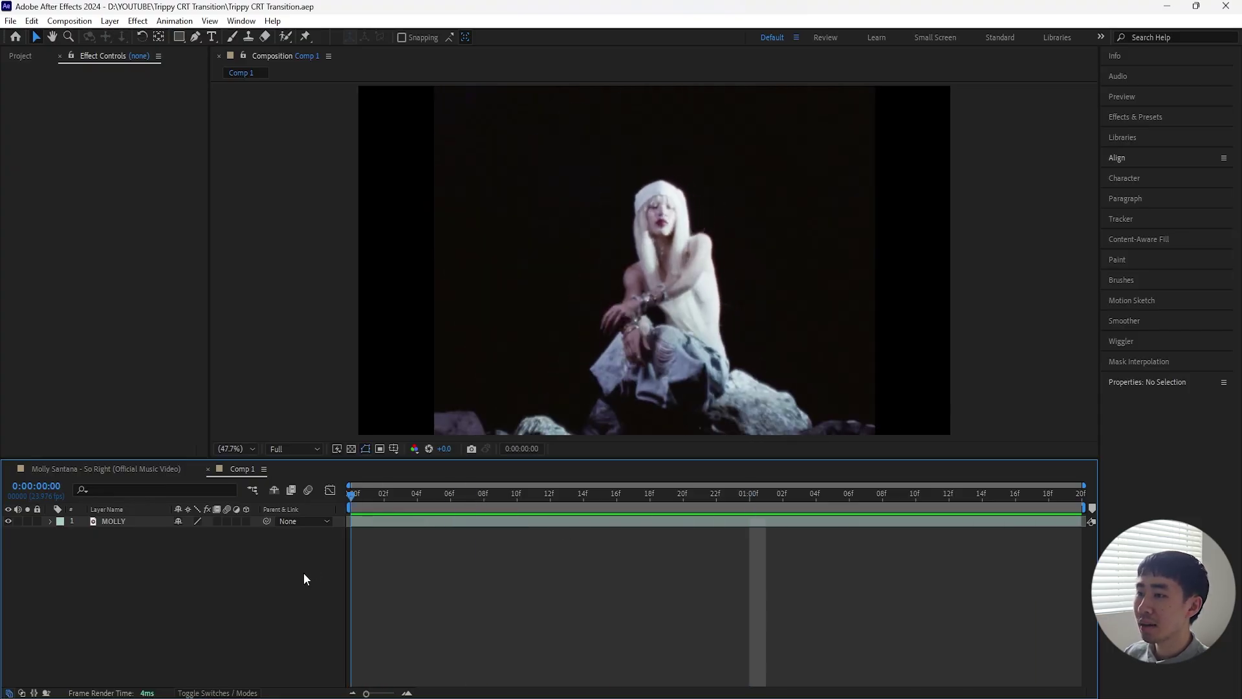
pyautogui.press('space')
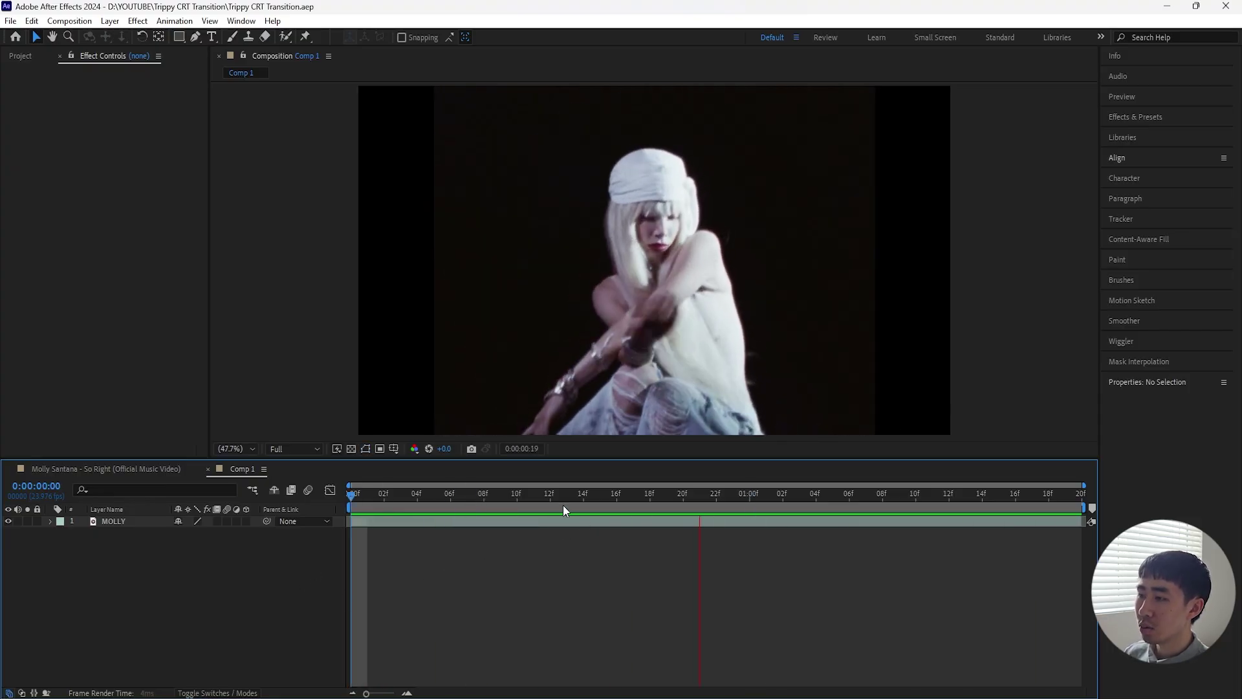
pyautogui.press('space')
pyautogui.click(128, 523)
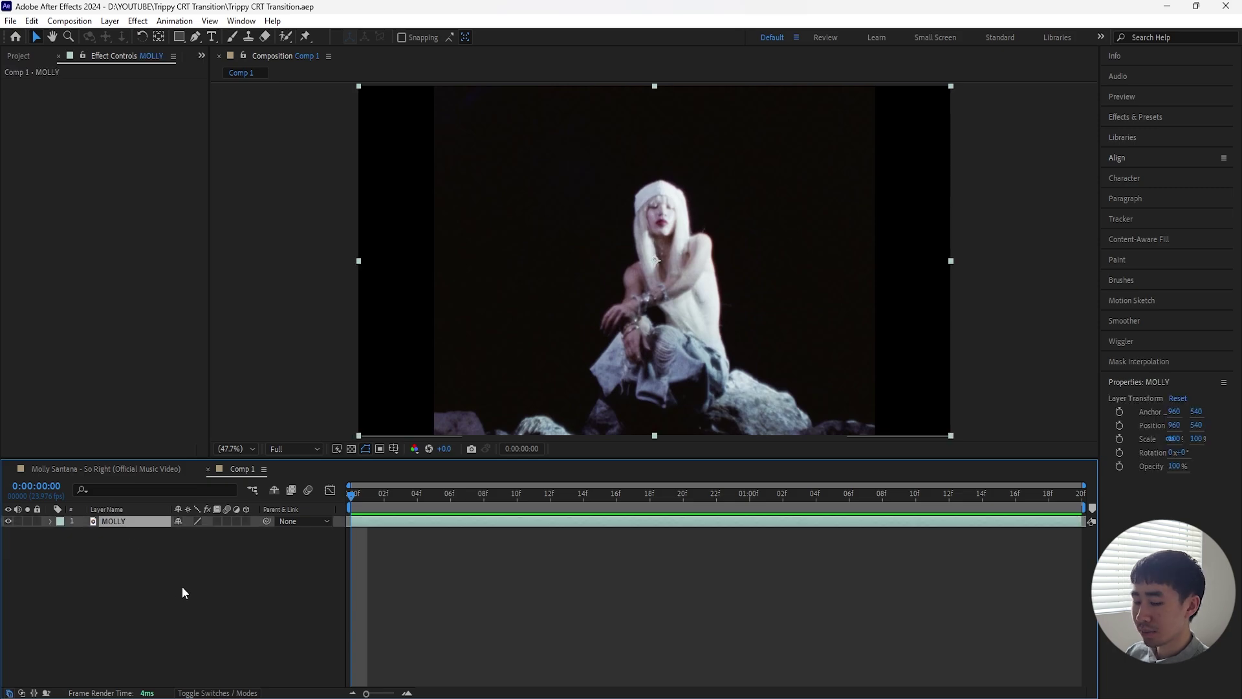
pyautogui.hotkey('ctrl', 'alt', 'y')
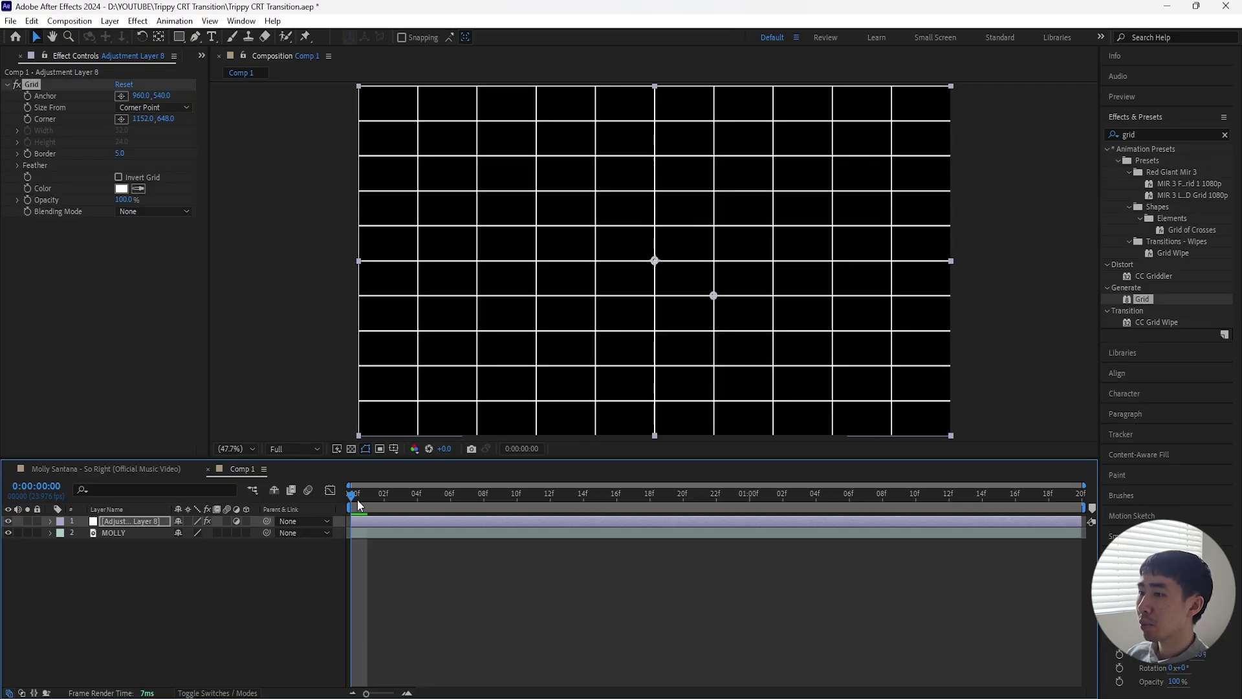
# - Apply the Grid effect to the adjustment layer, with the current time at the start of the composition
pyautogui.moveTo(351, 495); pyautogui.dragTo(519, 505)
pyautogui.press('Home')
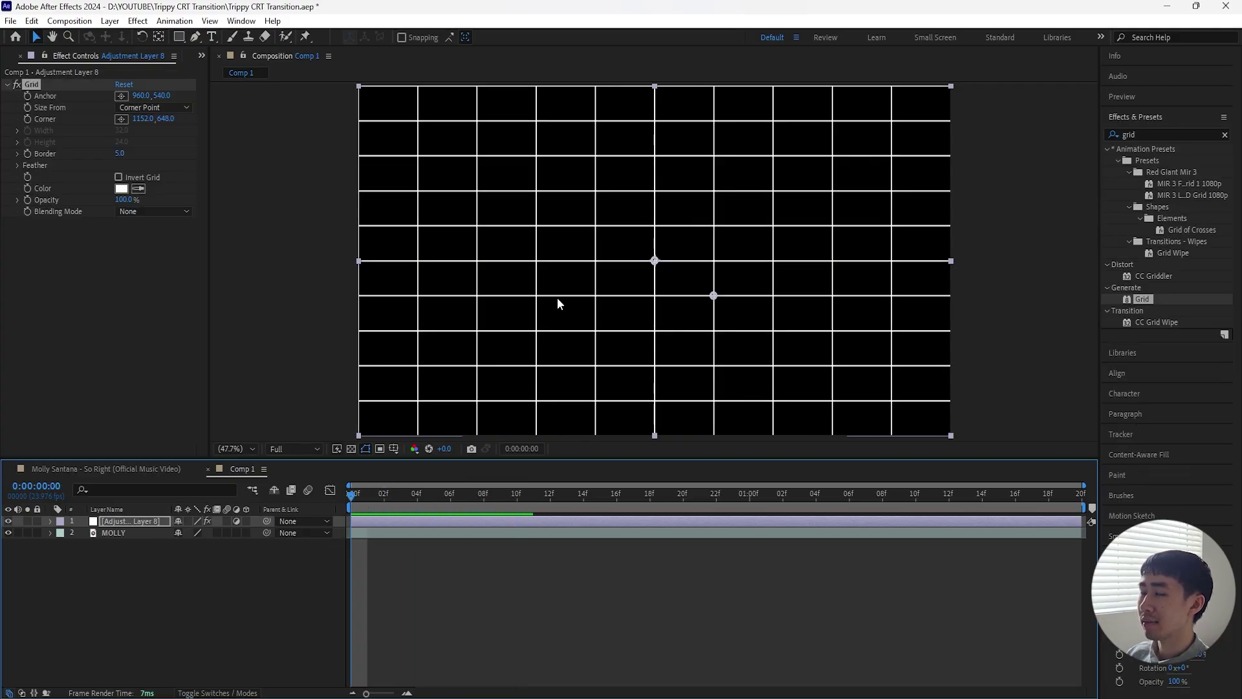
pyautogui.click(80, 99)
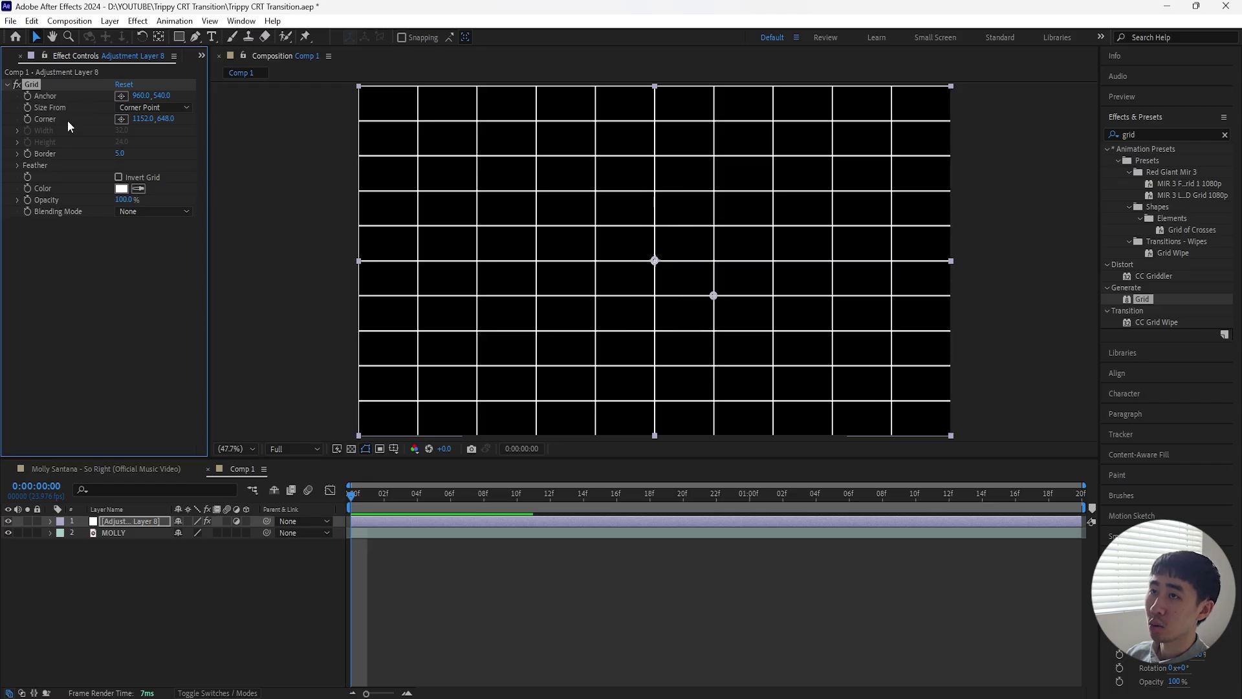
# - Try the Grid's slider-based Size From options, including Width & Height Sliders, and return to Corner Point
pyautogui.click(131, 106)
pyautogui.click(190, 141)
pyautogui.click(150, 107)
pyautogui.click(169, 152)
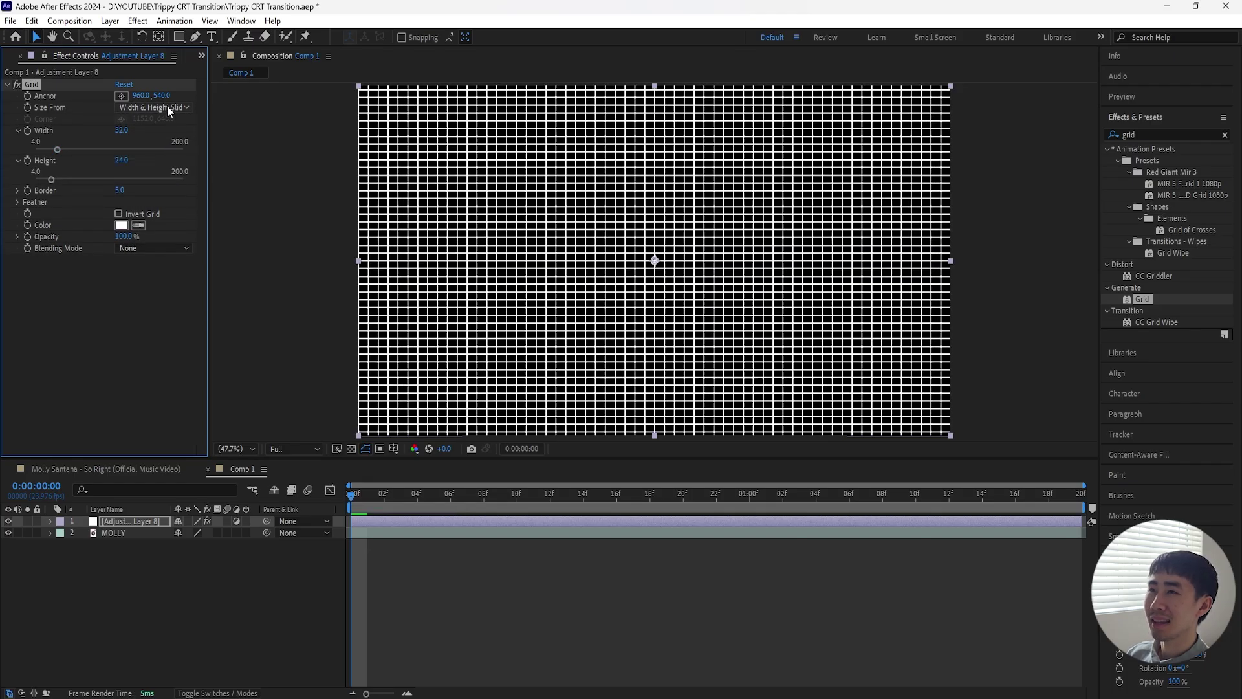
pyautogui.click(167, 107)
pyautogui.click(174, 124)
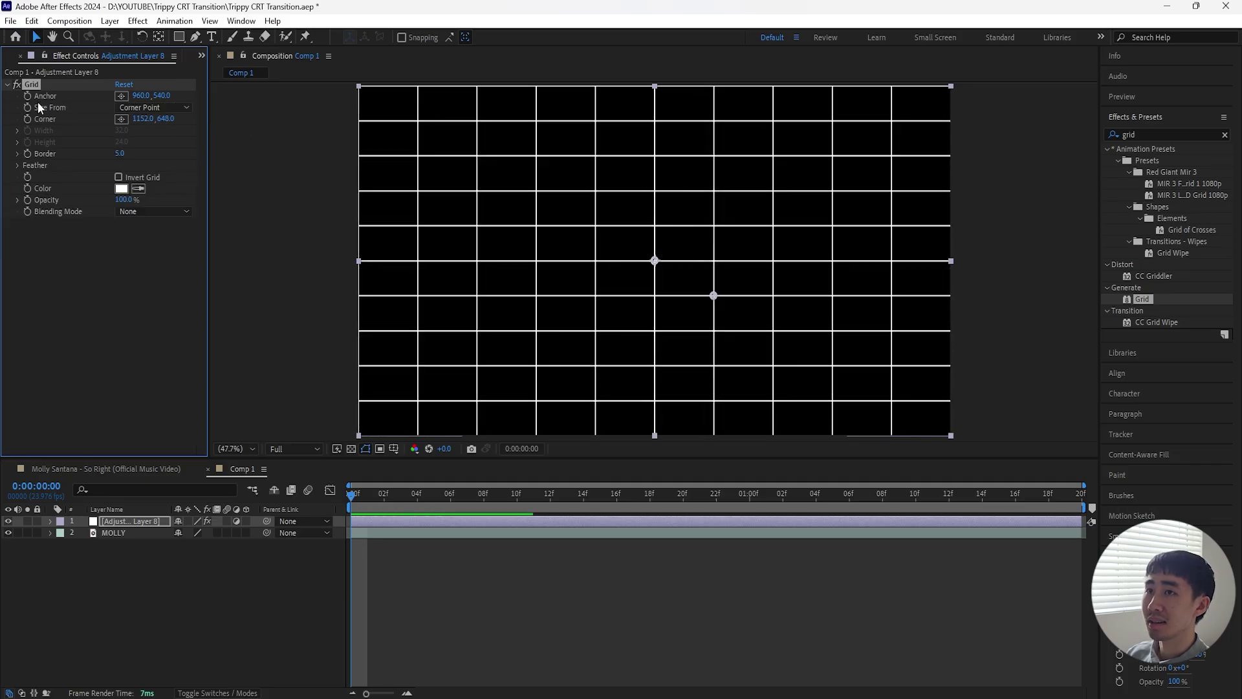
# - Shrink the grid cells by setting the Grid anchor to 1140, 638 and the corner's X value to 1150
pyautogui.moveTo(142, 95); pyautogui.dragTo(276, 111)
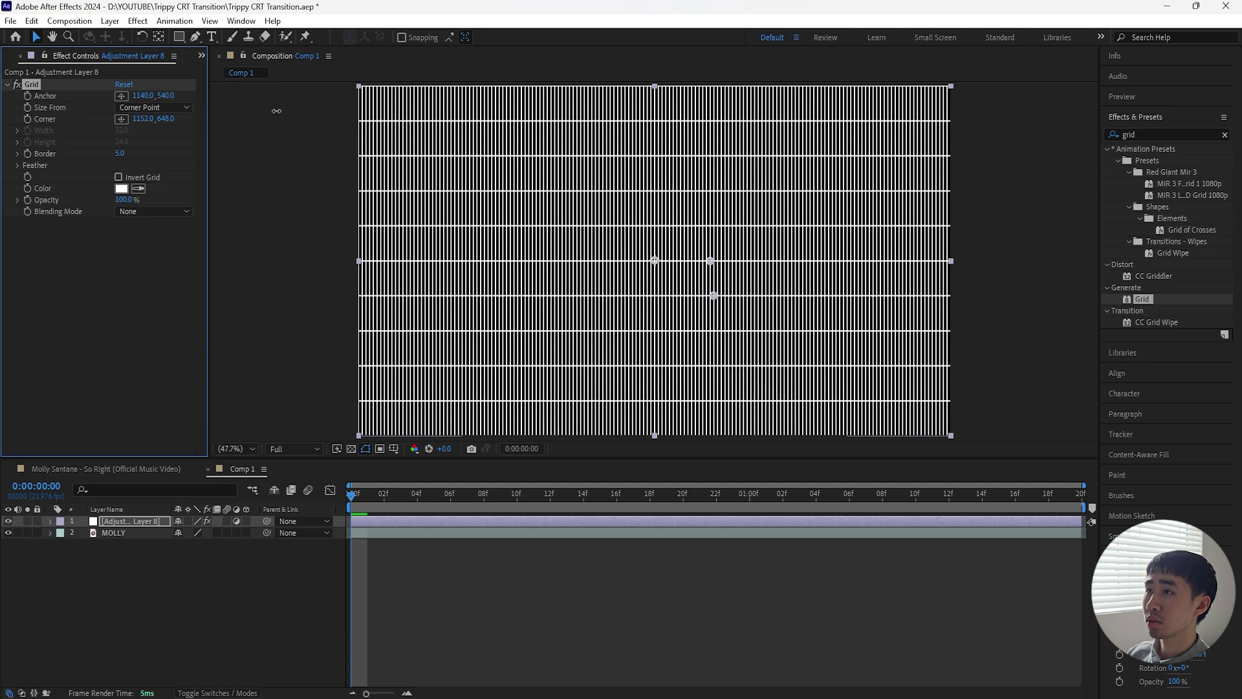
pyautogui.moveTo(169, 99); pyautogui.dragTo(238, 109)
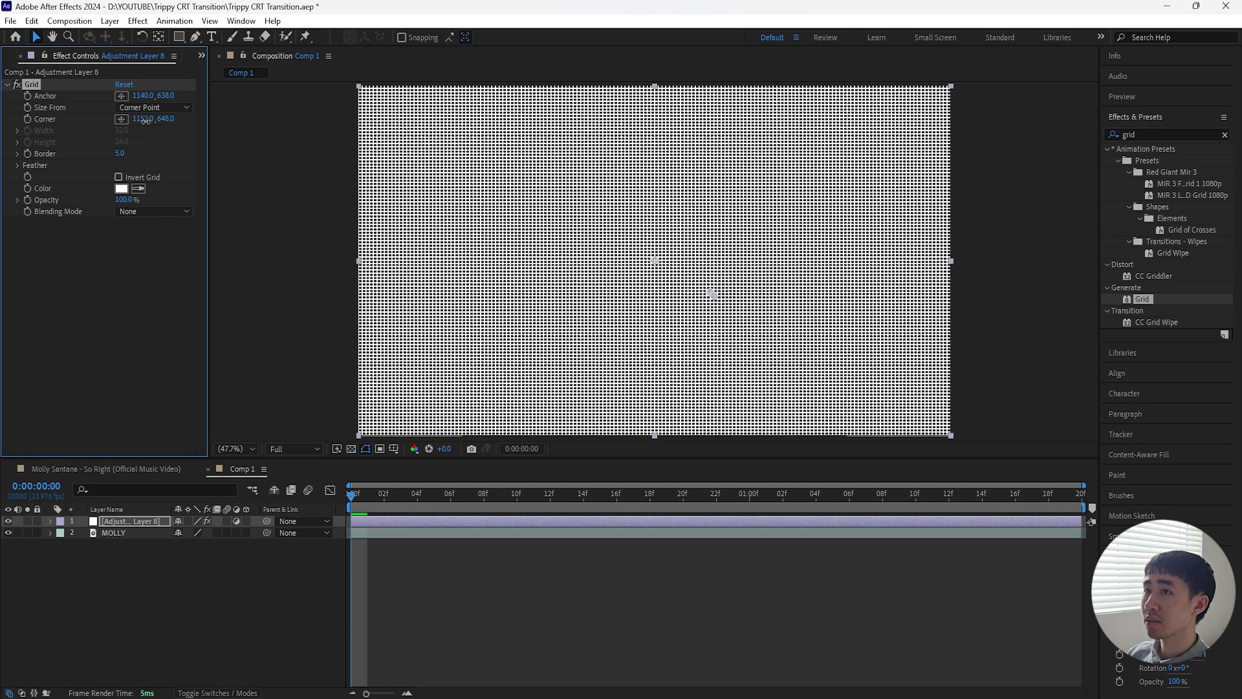
pyautogui.moveTo(146, 121); pyautogui.dragTo(144, 121)
pyautogui.press('/')
pyautogui.click(253, 448)
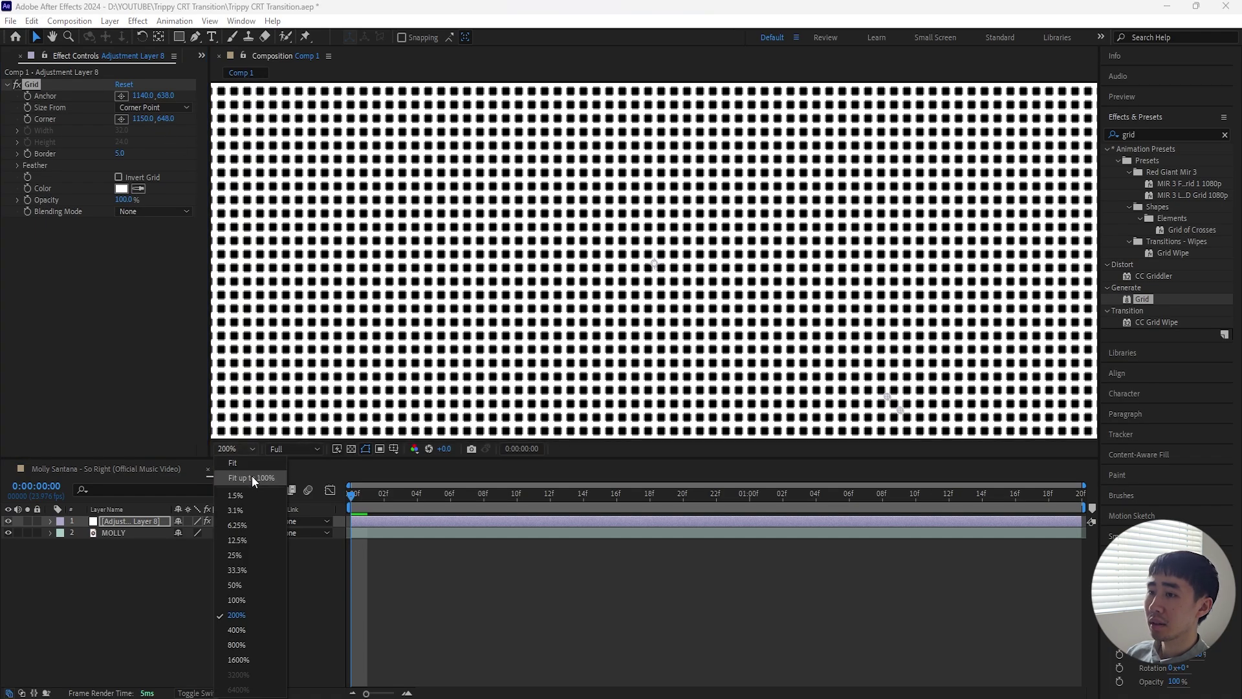
pyautogui.click(251, 477)
# - Change the Grid effect's color to black (000000)
pyautogui.click(37, 88)
pyautogui.click(121, 188)
pyautogui.moveTo(239, 300); pyautogui.dragTo(144, 363)
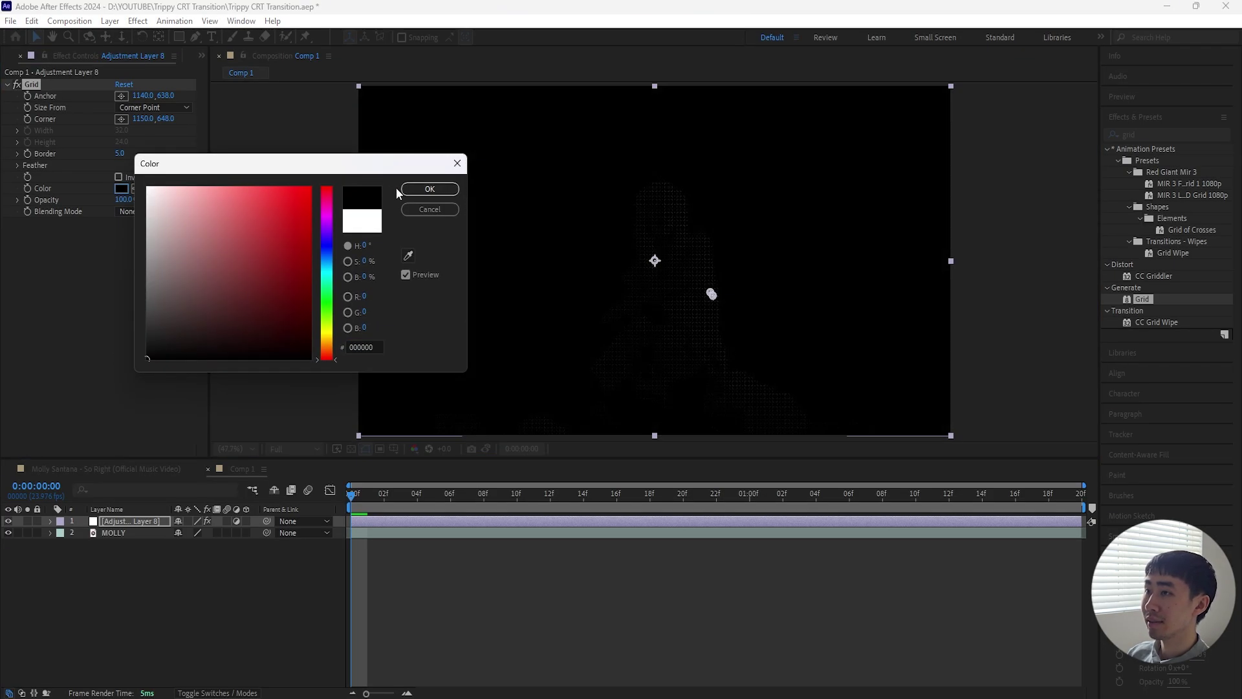
pyautogui.click(429, 188)
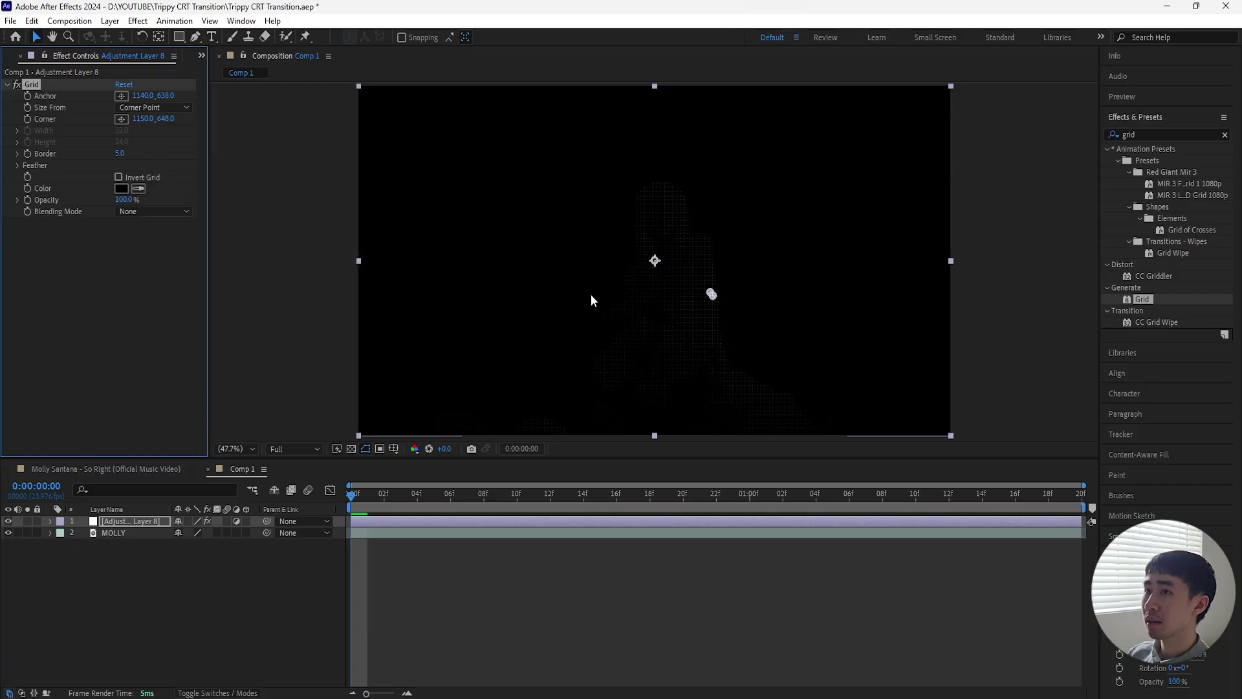
# - Compare the Add, Multiply and Soft Light blending modes for the Grid effect and settle on Overlay
pyautogui.click(151, 214)
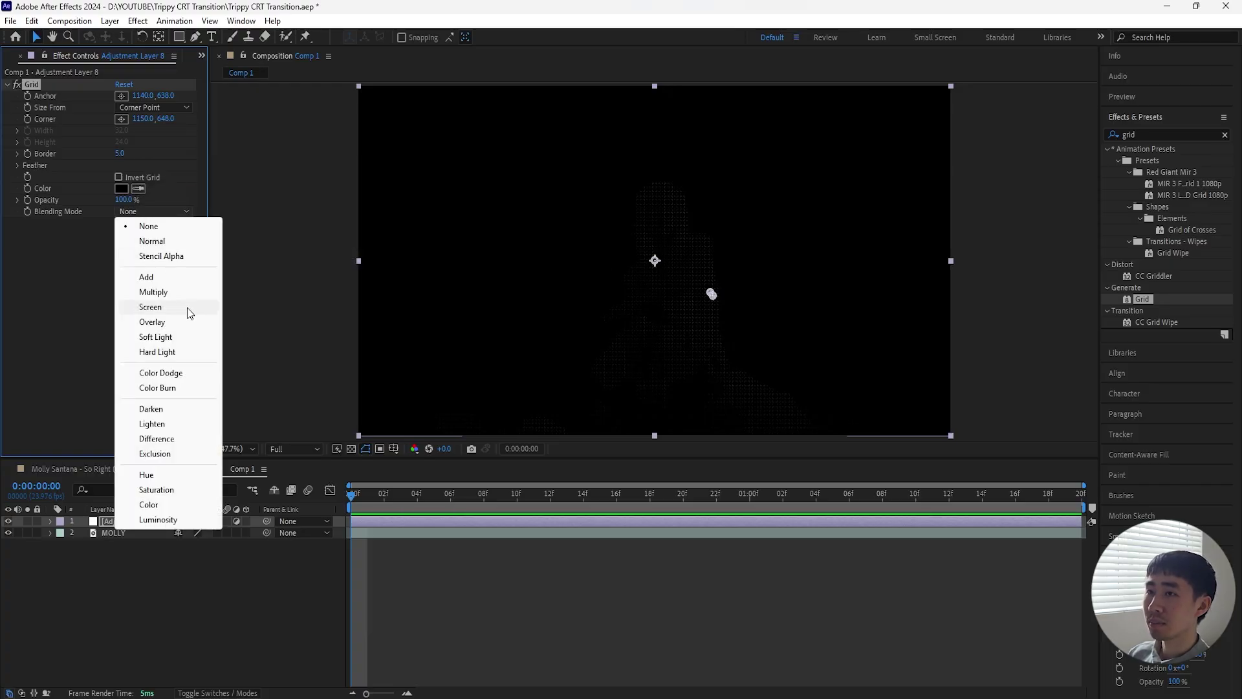
pyautogui.click(184, 278)
pyautogui.click(150, 213)
pyautogui.click(169, 289)
pyautogui.click(143, 212)
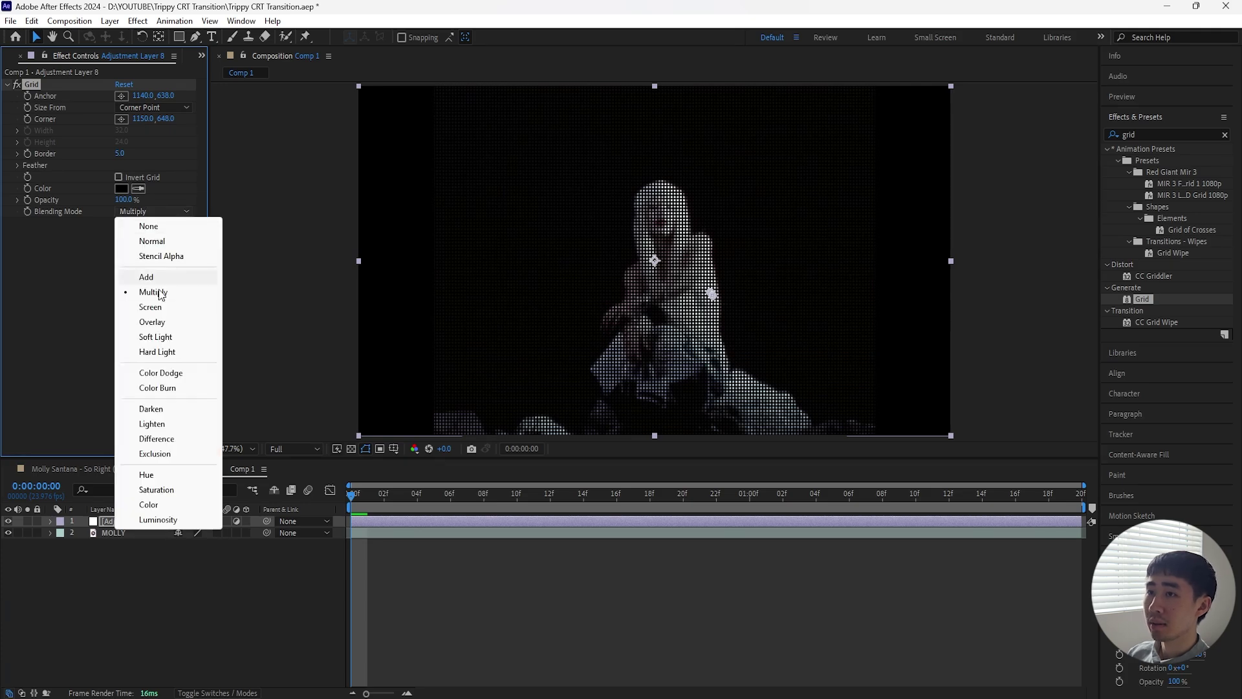
pyautogui.click(162, 335)
pyautogui.click(148, 208)
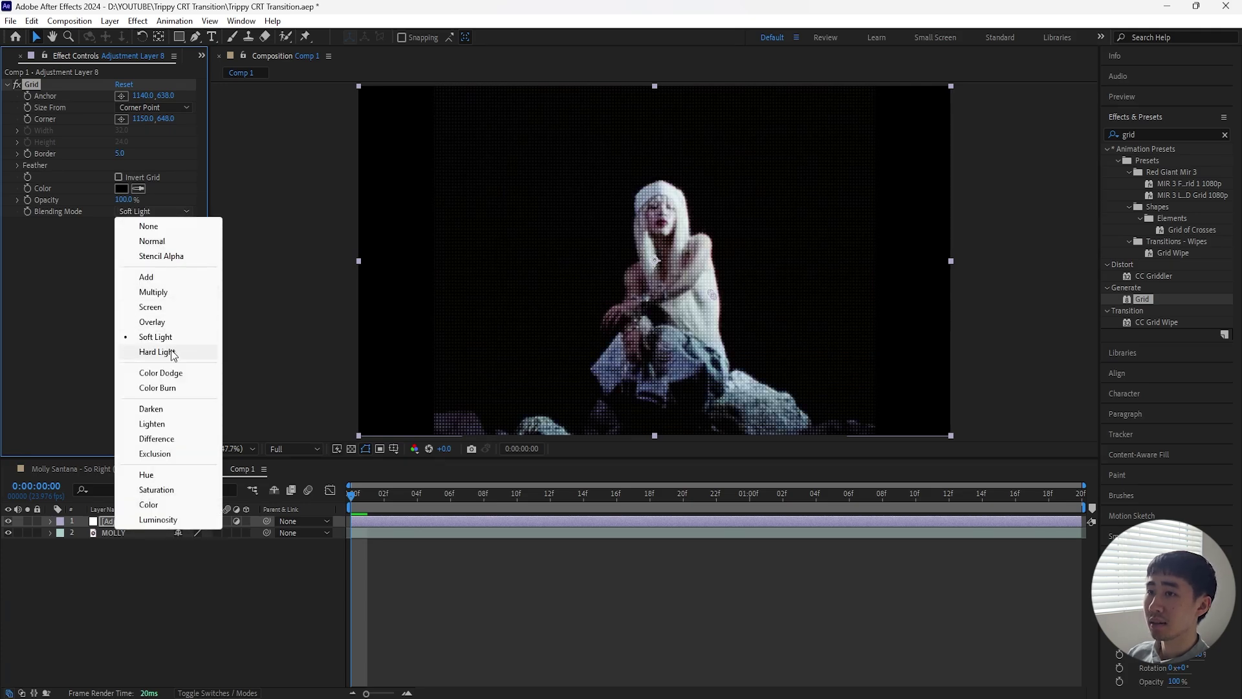
pyautogui.click(167, 312)
pyautogui.click(158, 214)
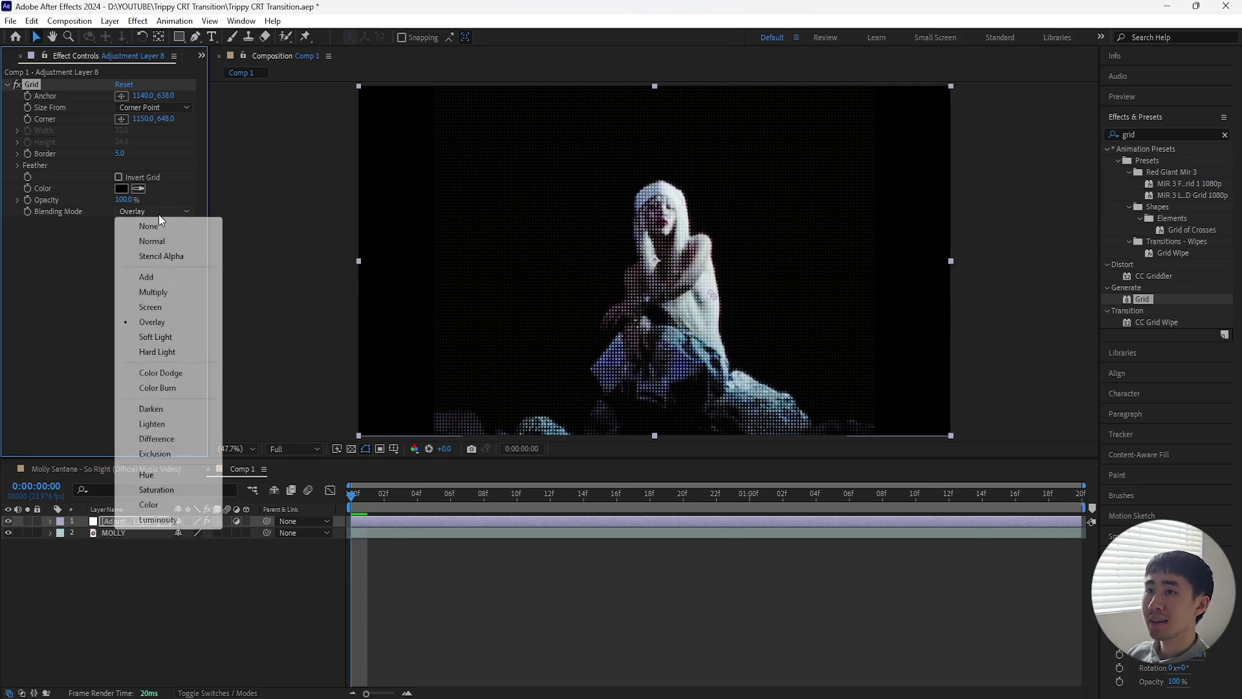
pyautogui.click(76, 279)
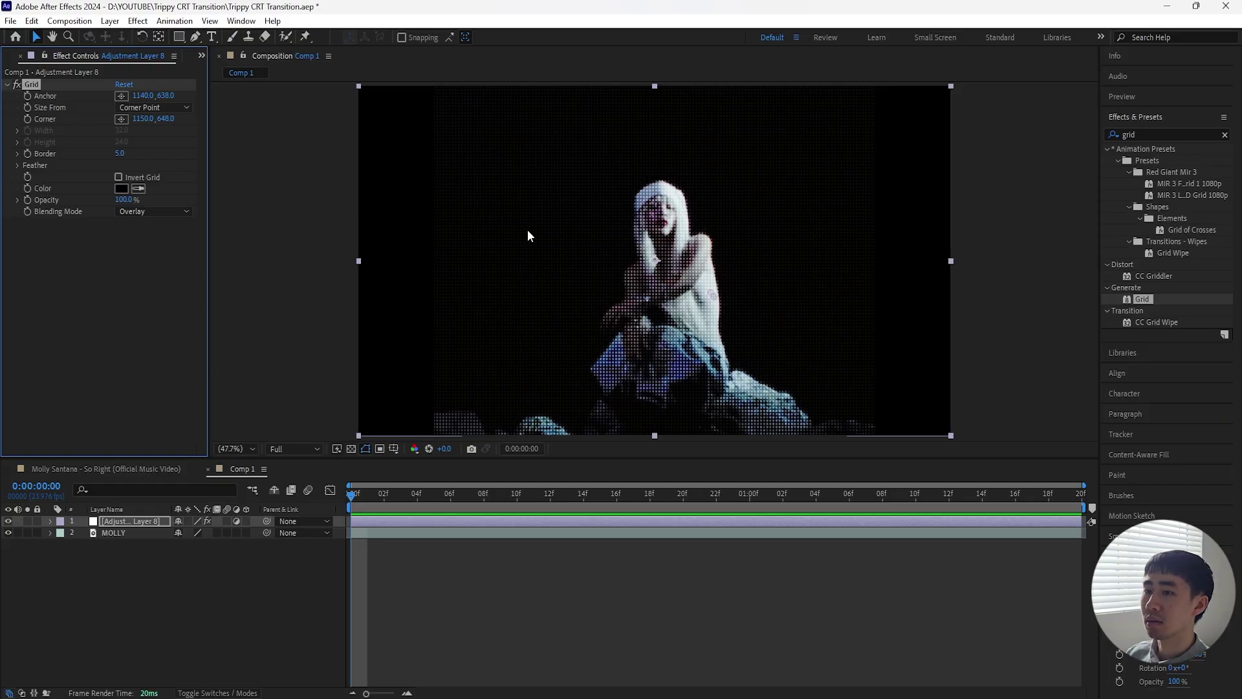
# - Play back the grid look and apply a Gaussian Blur to the adjustment layer below the Grid effect
pyautogui.press('space')
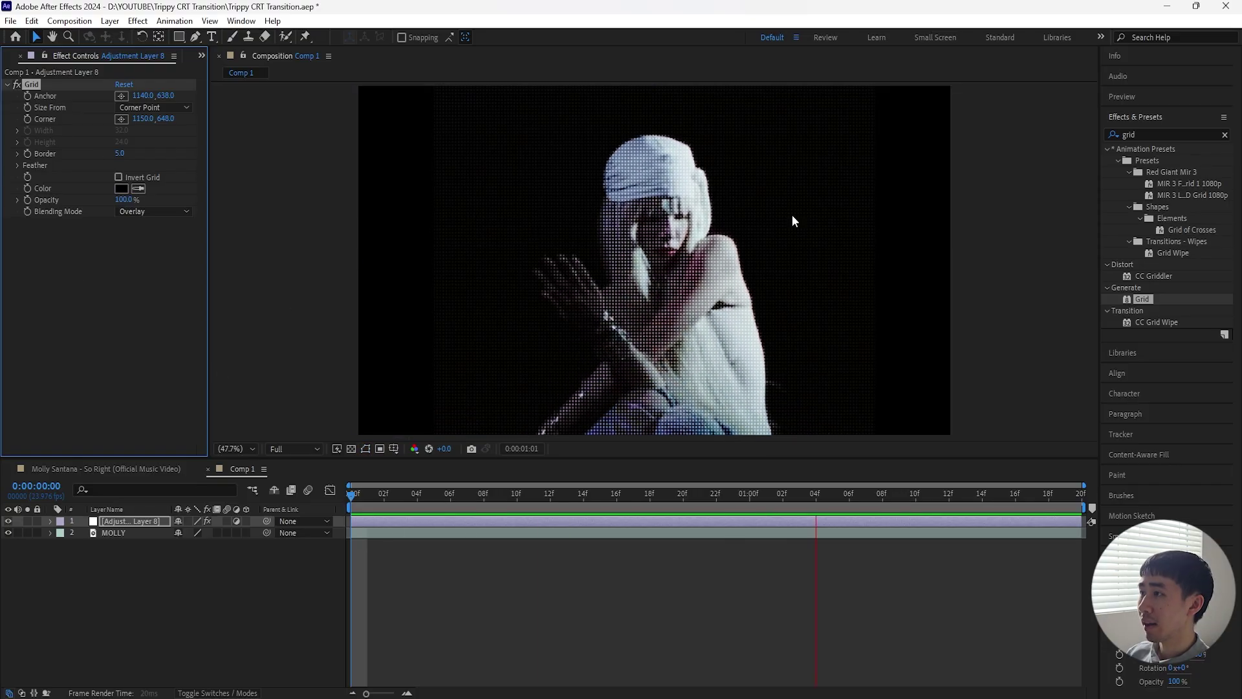
pyautogui.press('space')
pyautogui.moveTo(408, 493); pyautogui.dragTo(347, 497)
pyautogui.press('space')
pyautogui.press('space')
pyautogui.moveTo(437, 498); pyautogui.dragTo(262, 533)
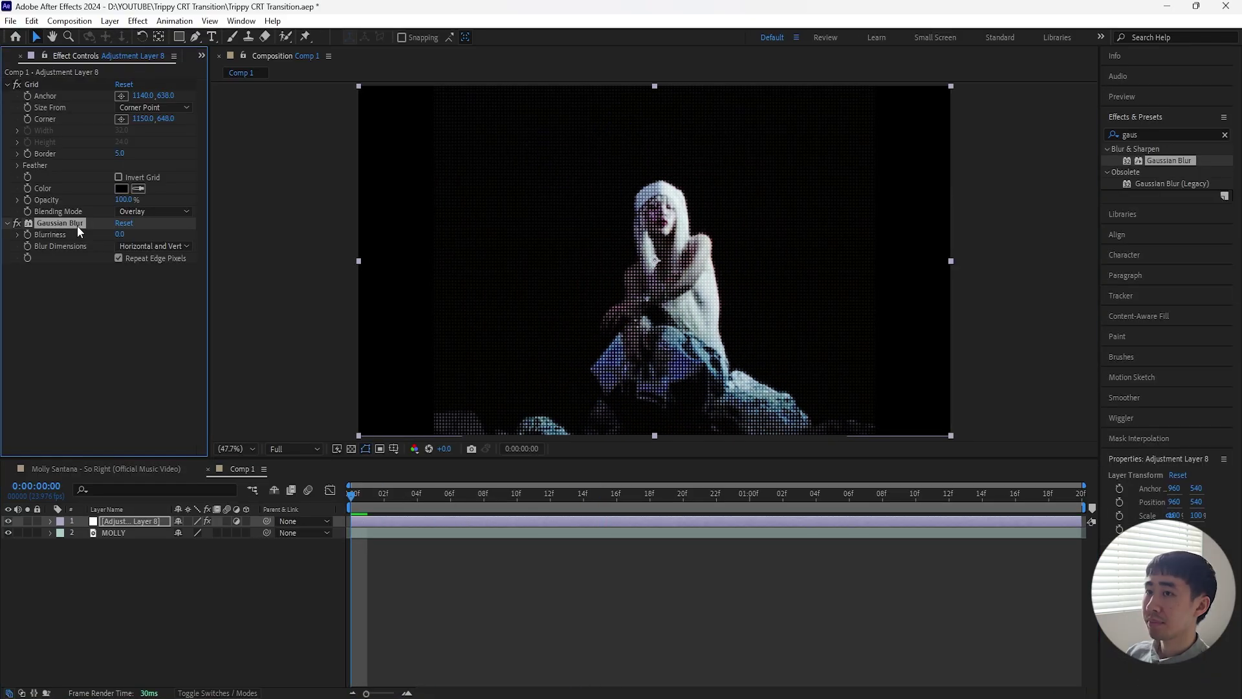
# - Set the Gaussian Blur's Blurriness to 3.0, compare with the effect switched off, and play back the result
pyautogui.moveTo(120, 237); pyautogui.dragTo(142, 239)
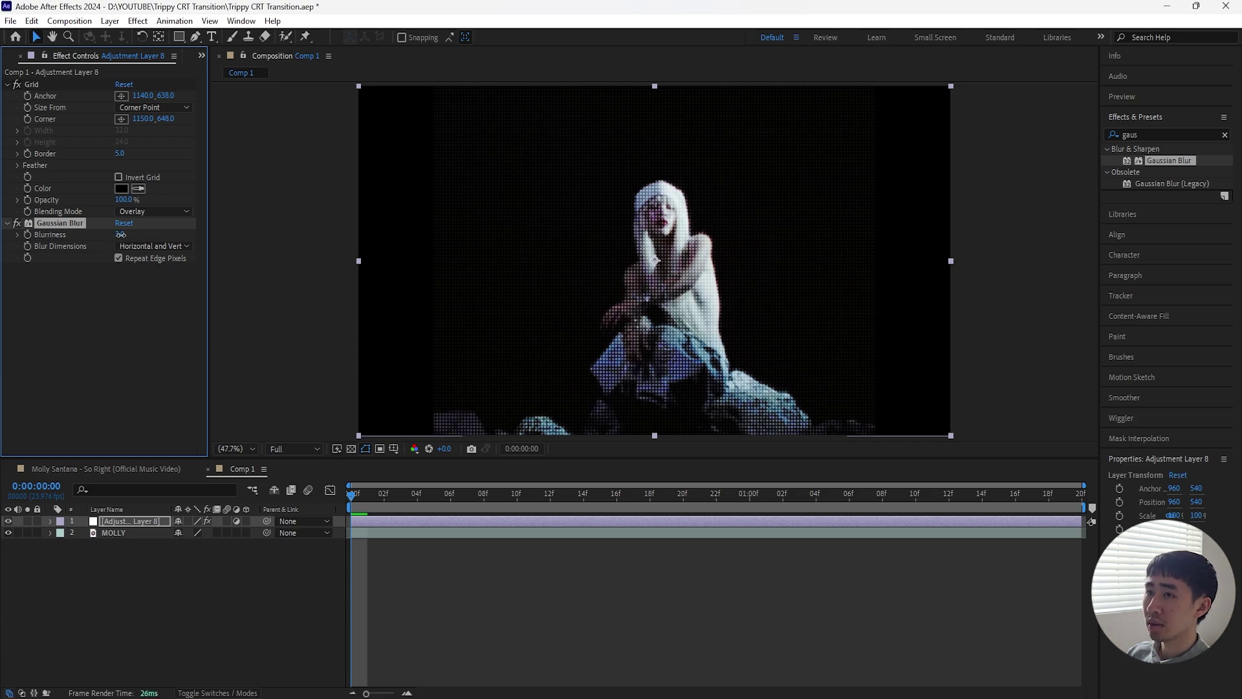
pyautogui.click(21, 223)
pyautogui.click(21, 223)
pyautogui.click(20, 223)
pyautogui.click(21, 223)
pyautogui.click(63, 276)
pyautogui.moveTo(367, 498)
pyautogui.mouseDown()
pyautogui.moveTo(388, 499)
pyautogui.moveTo(349, 495)
pyautogui.mouseUp()
pyautogui.press('space')
pyautogui.press('space')
pyautogui.click(383, 570)
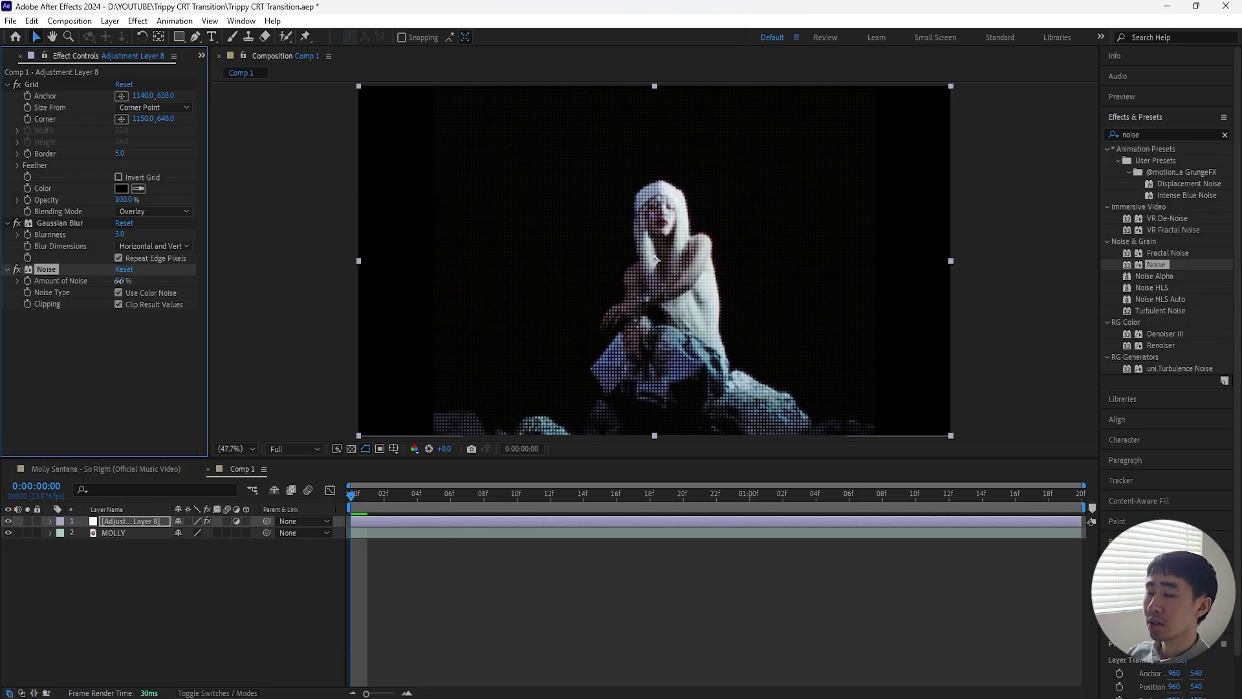
# - Apply the Noise effect with a 45% amount and Use Color Noise turned off, and preview the result
pyautogui.moveTo(120, 280); pyautogui.dragTo(144, 280)
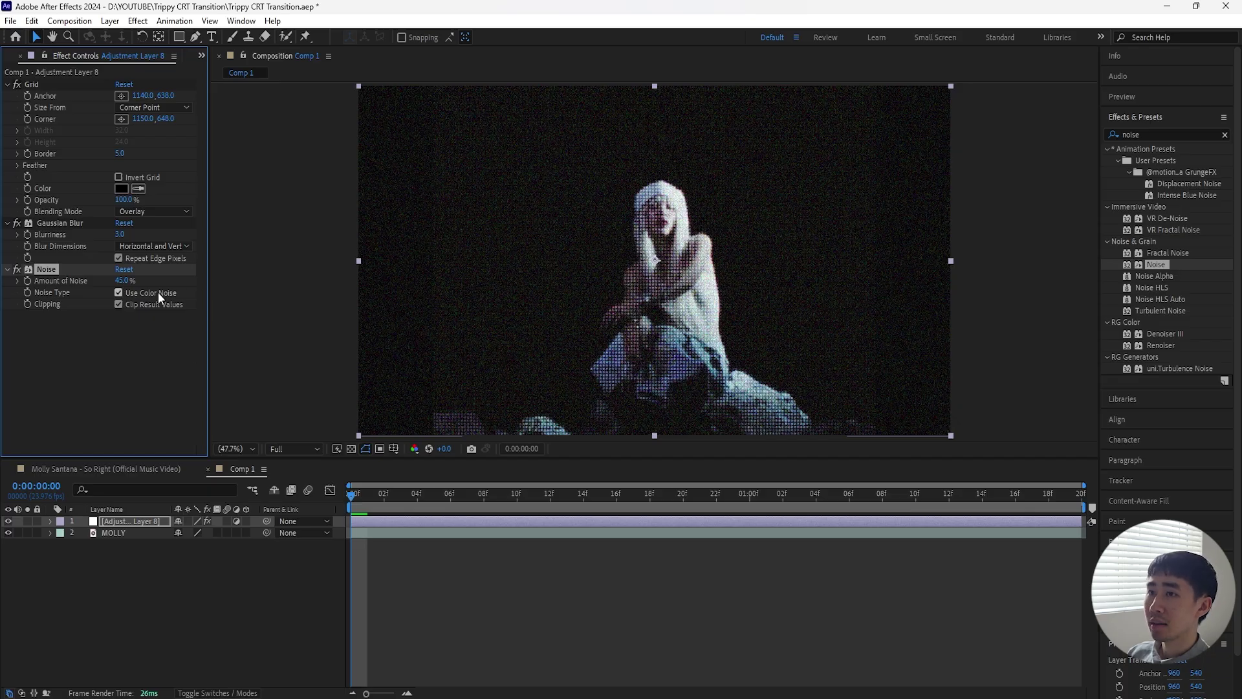
pyautogui.click(119, 293)
pyautogui.press('space')
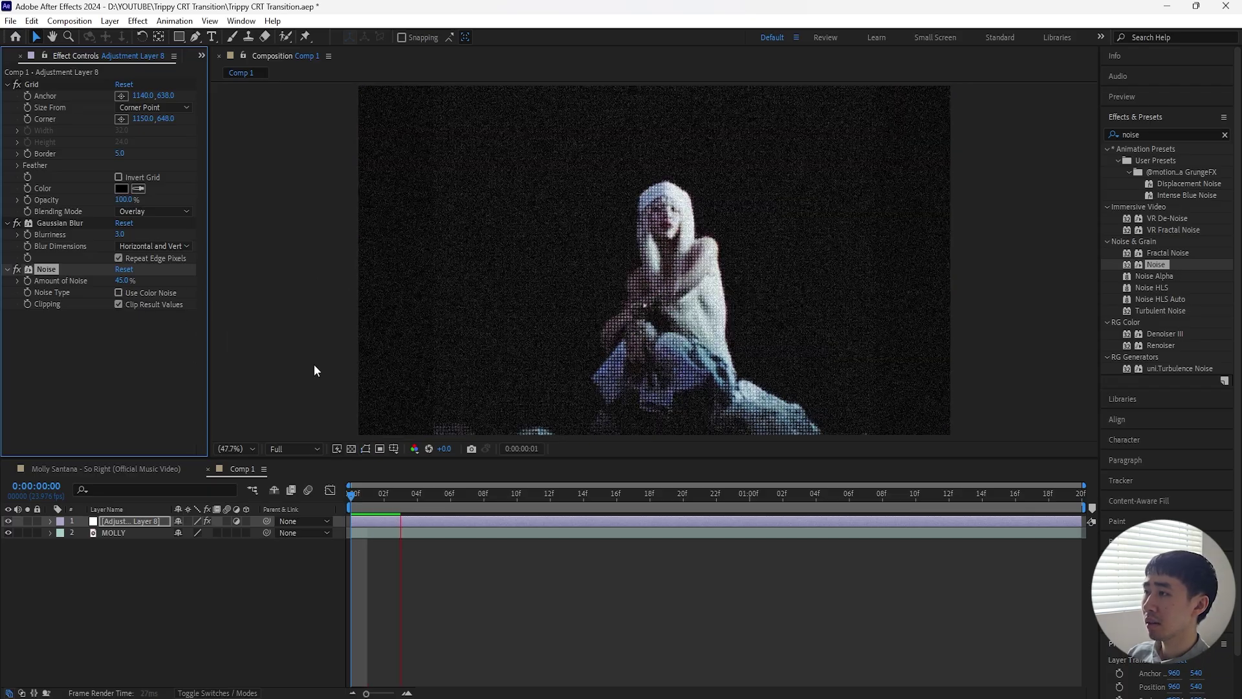
pyautogui.press('space')
pyautogui.moveTo(730, 499); pyautogui.dragTo(290, 549)
pyautogui.press('space')
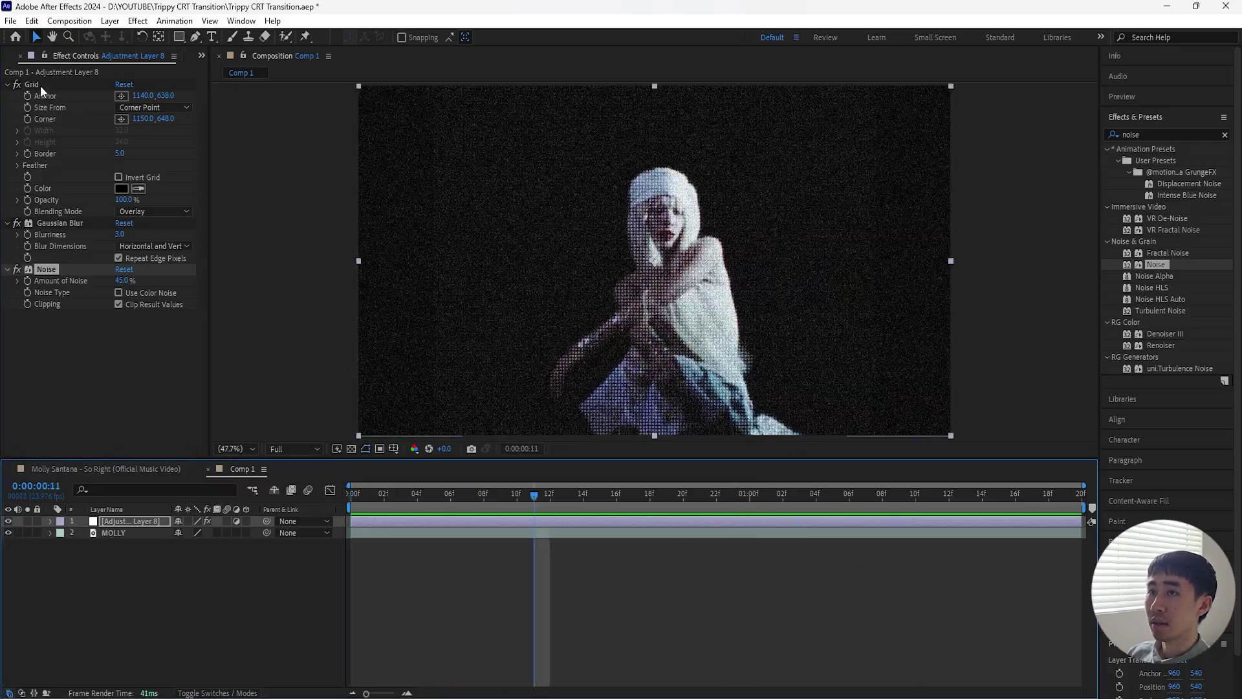
# - Collapse the Grid and Gaussian Blur settings and apply the Mosaic effect to the adjustment layer
pyautogui.click(37, 84)
pyautogui.keyDown('shift'); pyautogui.click(66, 223); pyautogui.keyUp('shift')
pyautogui.click(8, 84)
pyautogui.click(156, 293)
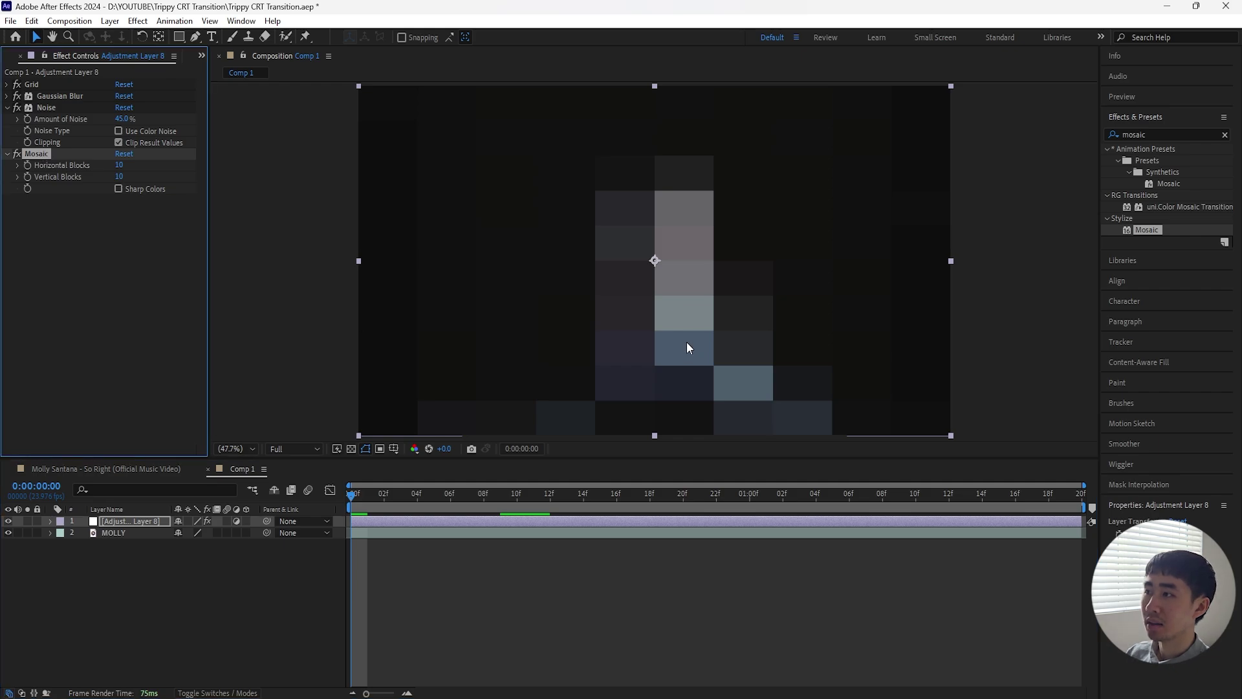
# - Set Mosaic's Horizontal and Vertical Blocks to 500 each and compare the image with the effect switched off
pyautogui.click(121, 165)
pyautogui.write('500')
pyautogui.press('Return')
pyautogui.click(121, 177)
pyautogui.write('500')
pyautogui.press('Return')
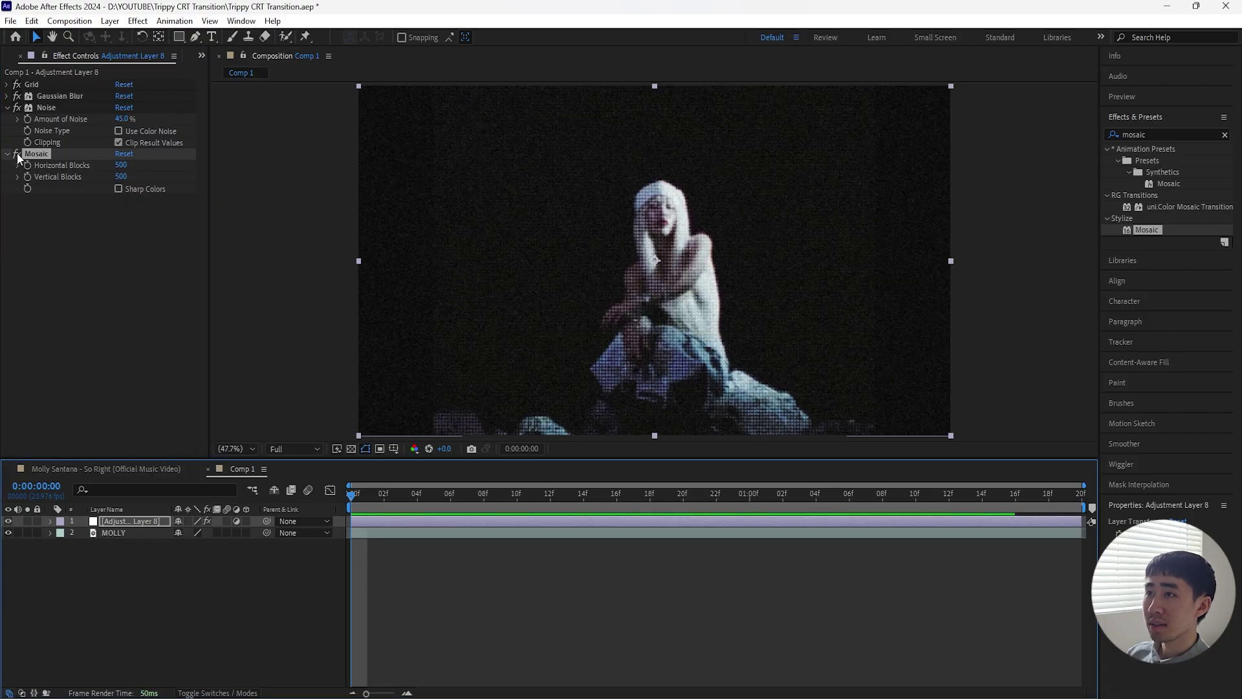
pyautogui.click(17, 154)
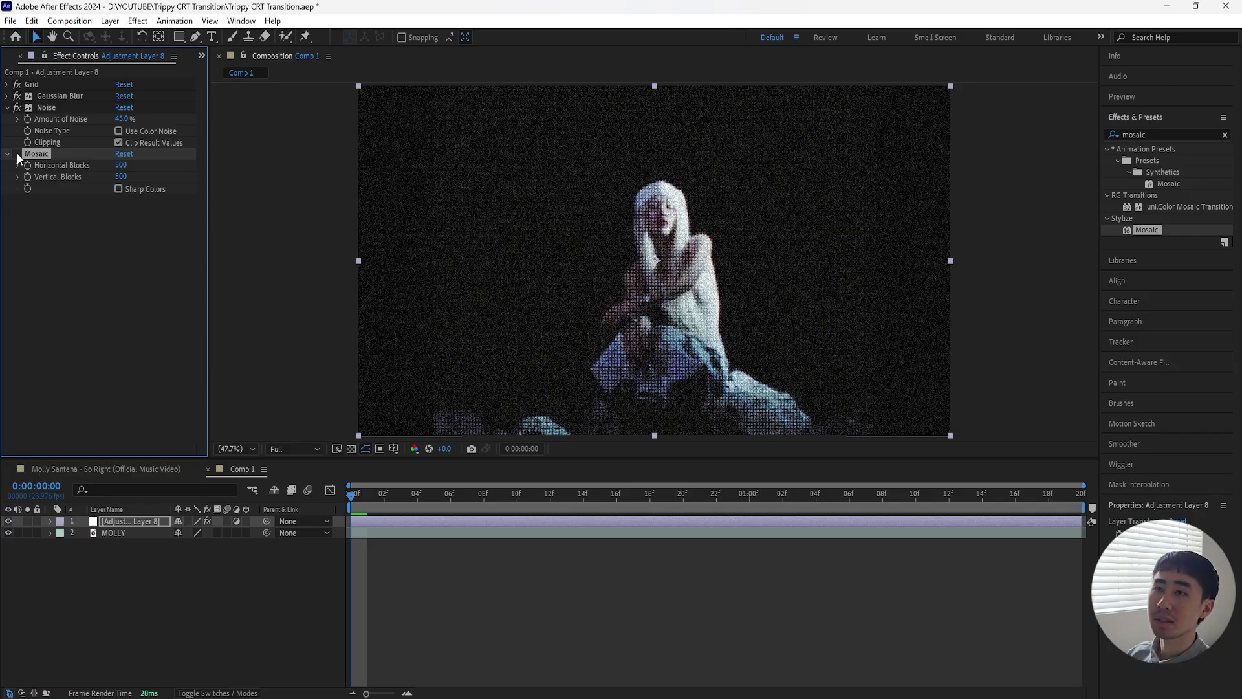
pyautogui.click(17, 154)
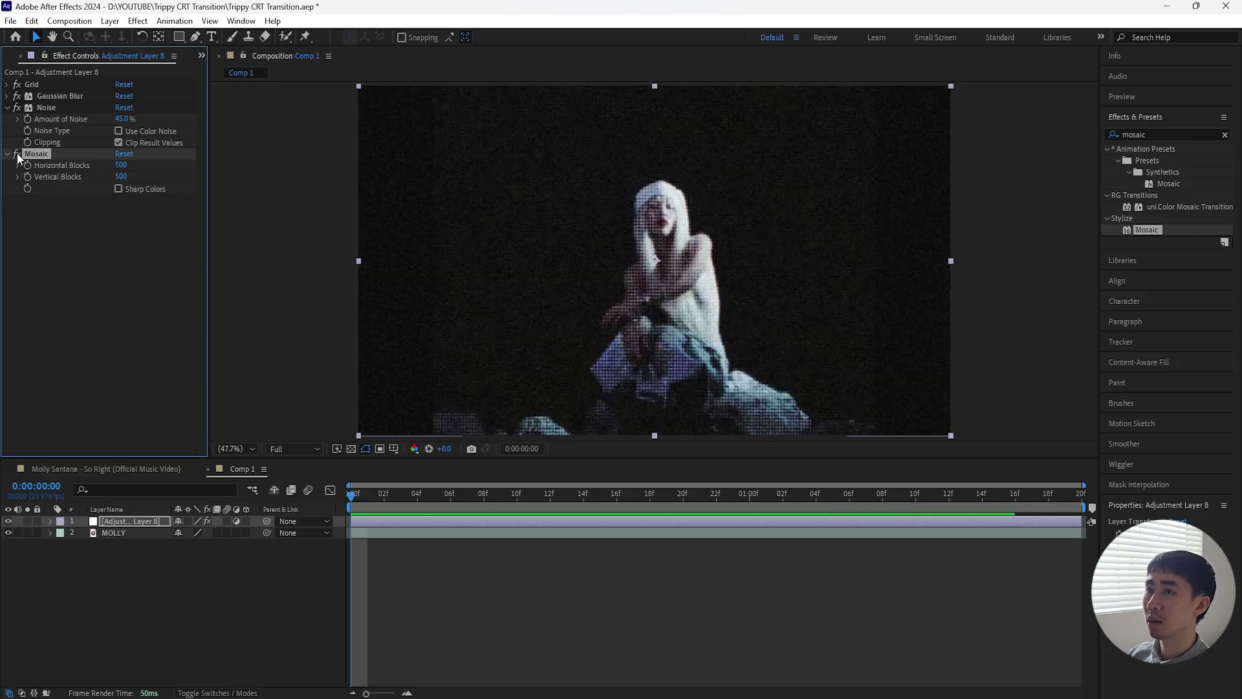
# - Collapse the Noise and Mosaic settings and apply the Tint effect to the adjustment layer
pyautogui.click(7, 107)
pyautogui.click(7, 119)
pyautogui.click(103, 225)
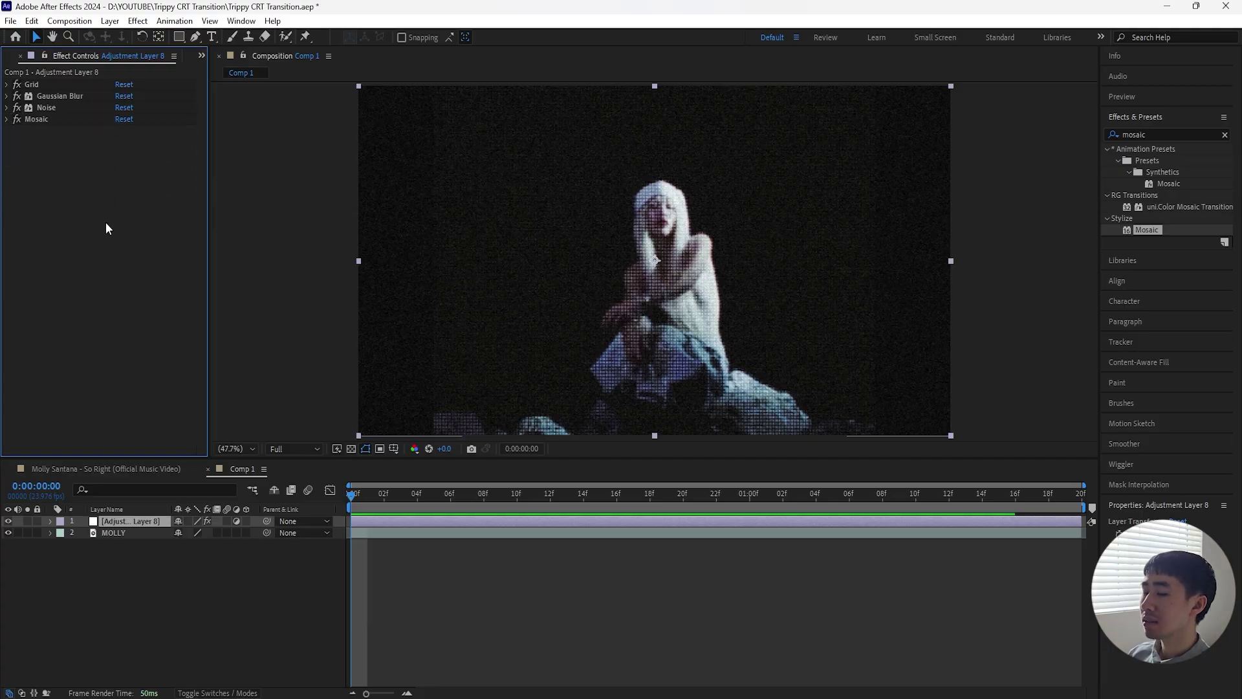
pyautogui.click(1224, 135)
pyautogui.write('tint')
pyautogui.moveTo(1152, 206); pyautogui.dragTo(108, 198)
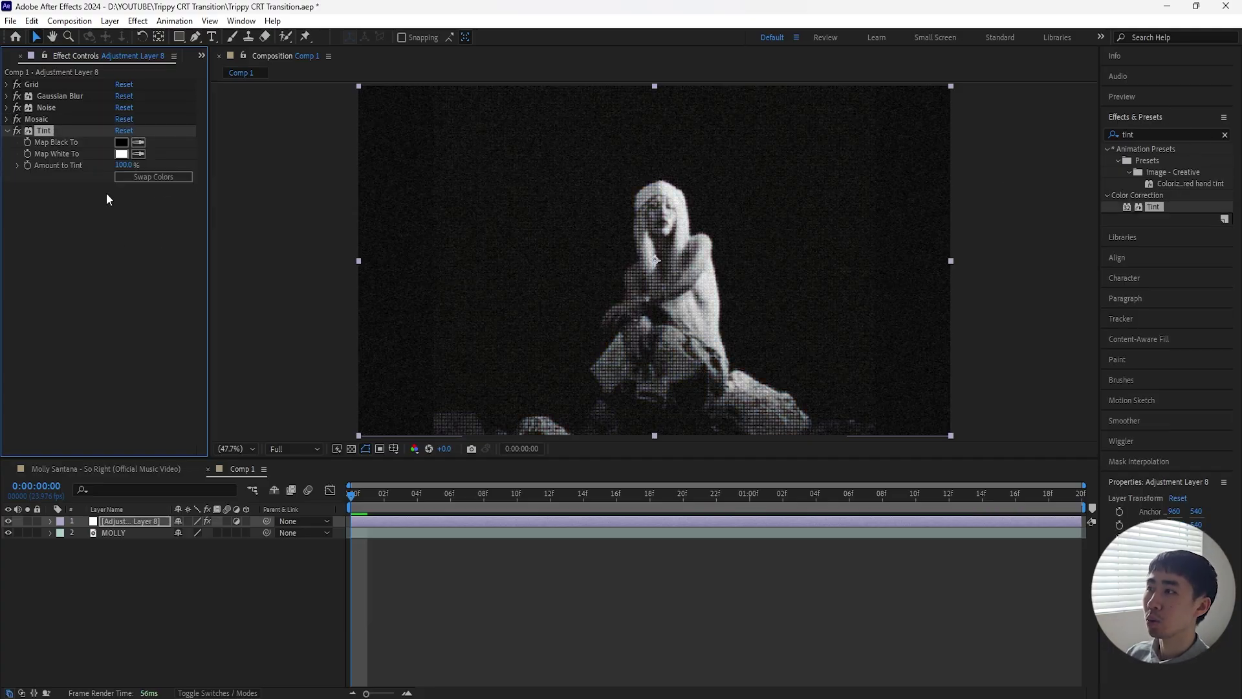
# - Set the Tint effect's Map White To color to light blue (49B4FF)
pyautogui.click(118, 154)
pyautogui.moveTo(331, 269); pyautogui.dragTo(329, 262)
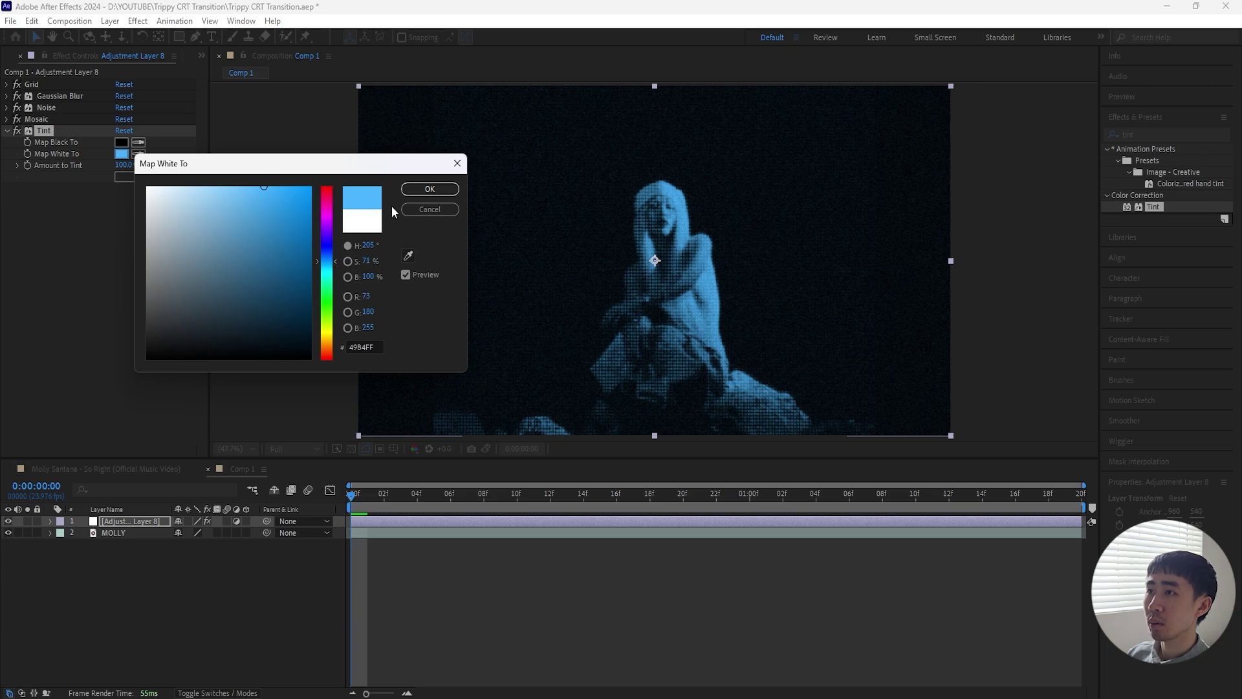
pyautogui.click(410, 188)
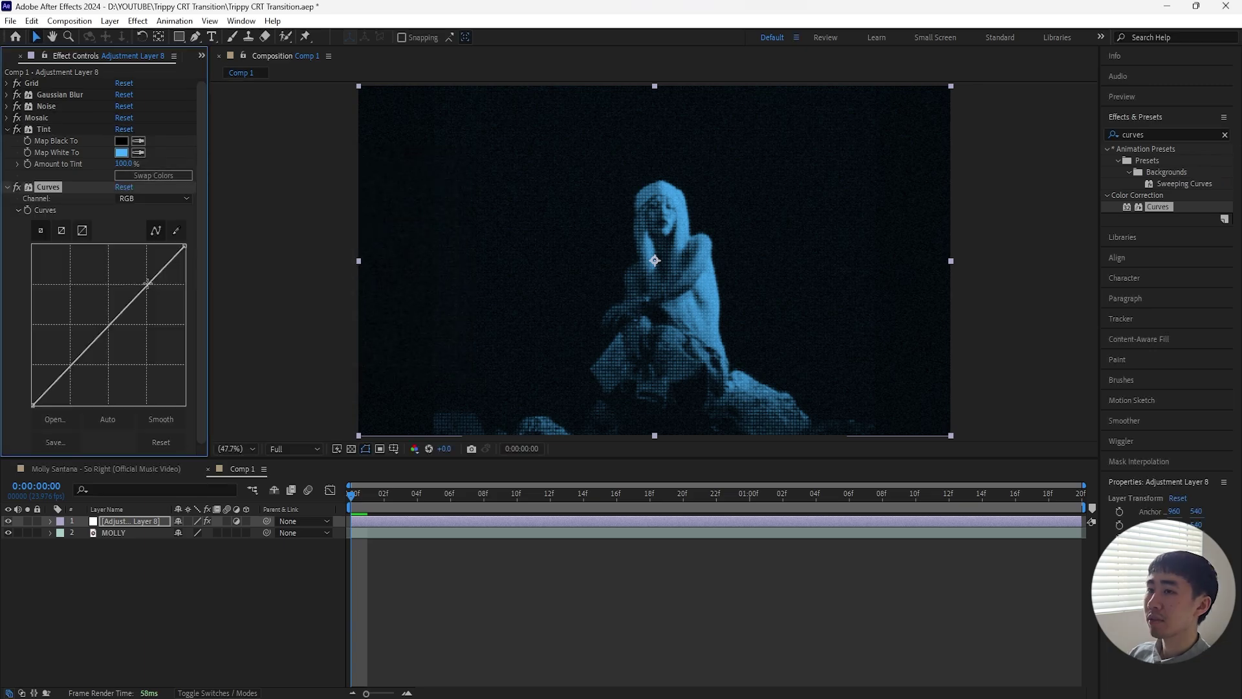
# - Apply the Curves effect and shape the RGB curve into an S, raising the highlights and holding down the shadows
pyautogui.moveTo(148, 283); pyautogui.dragTo(138, 269)
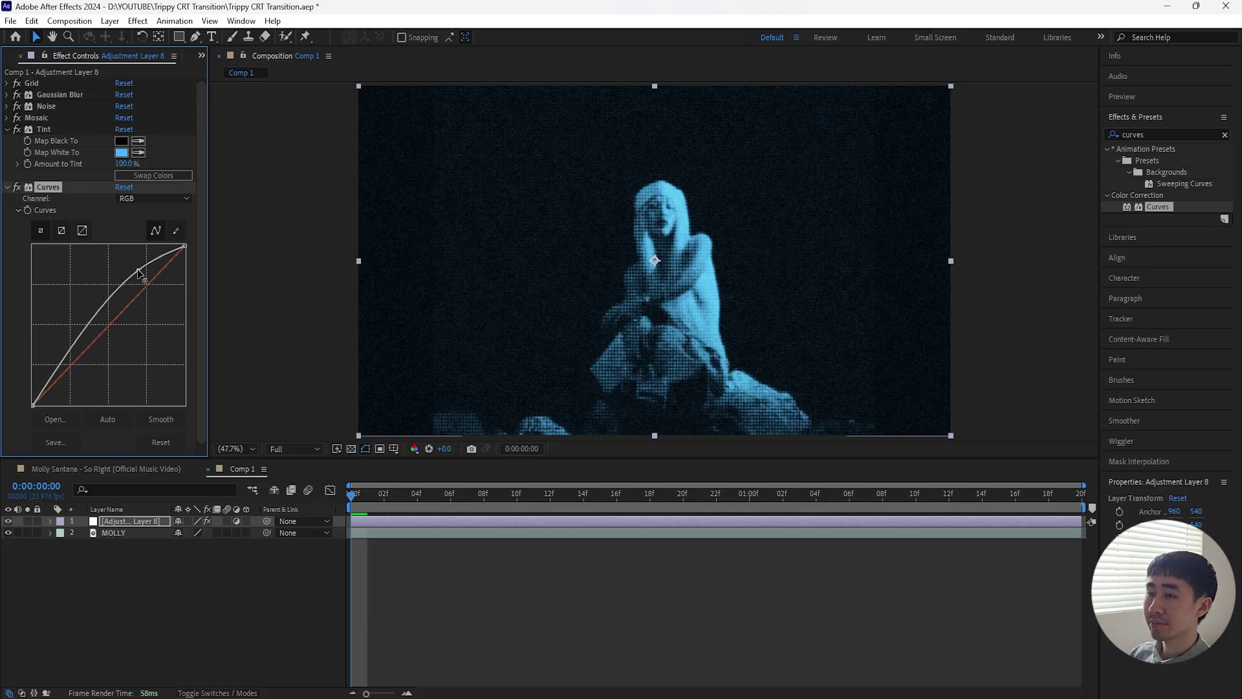
pyautogui.moveTo(64, 358); pyautogui.dragTo(72, 364)
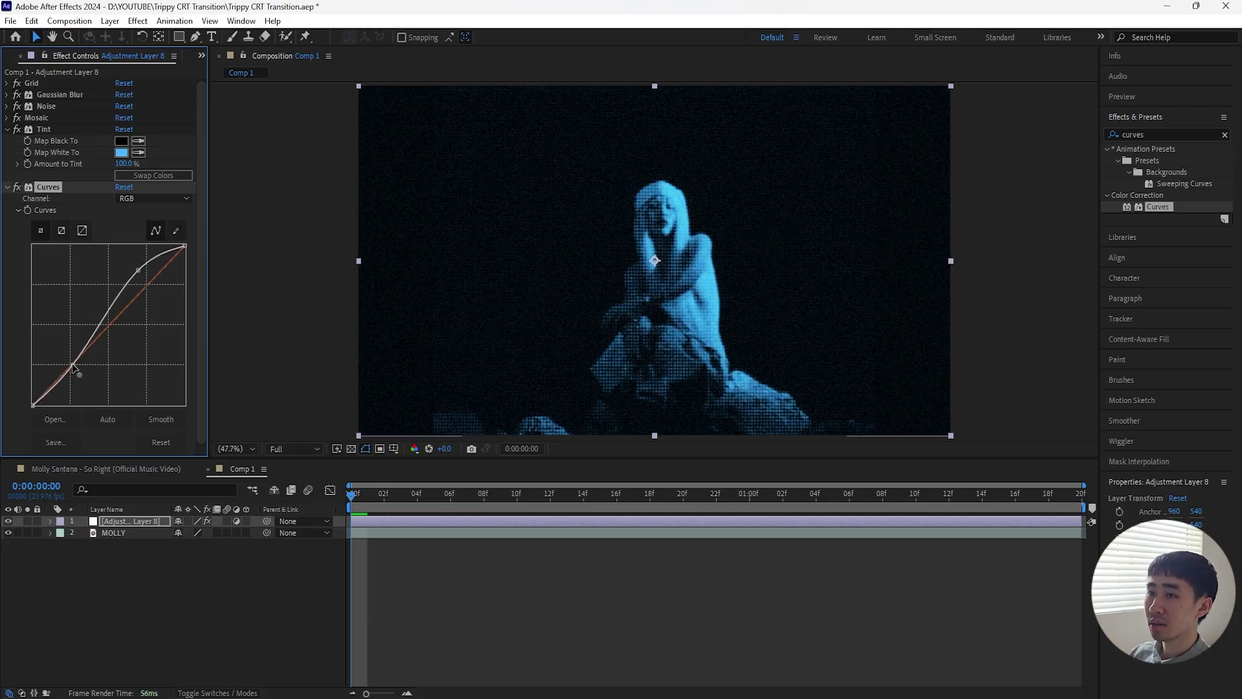
# - Collapse the Tint settings, apply the Exposure effect to the adjustment layer and set its Exposure to 1.00
pyautogui.click(7, 130)
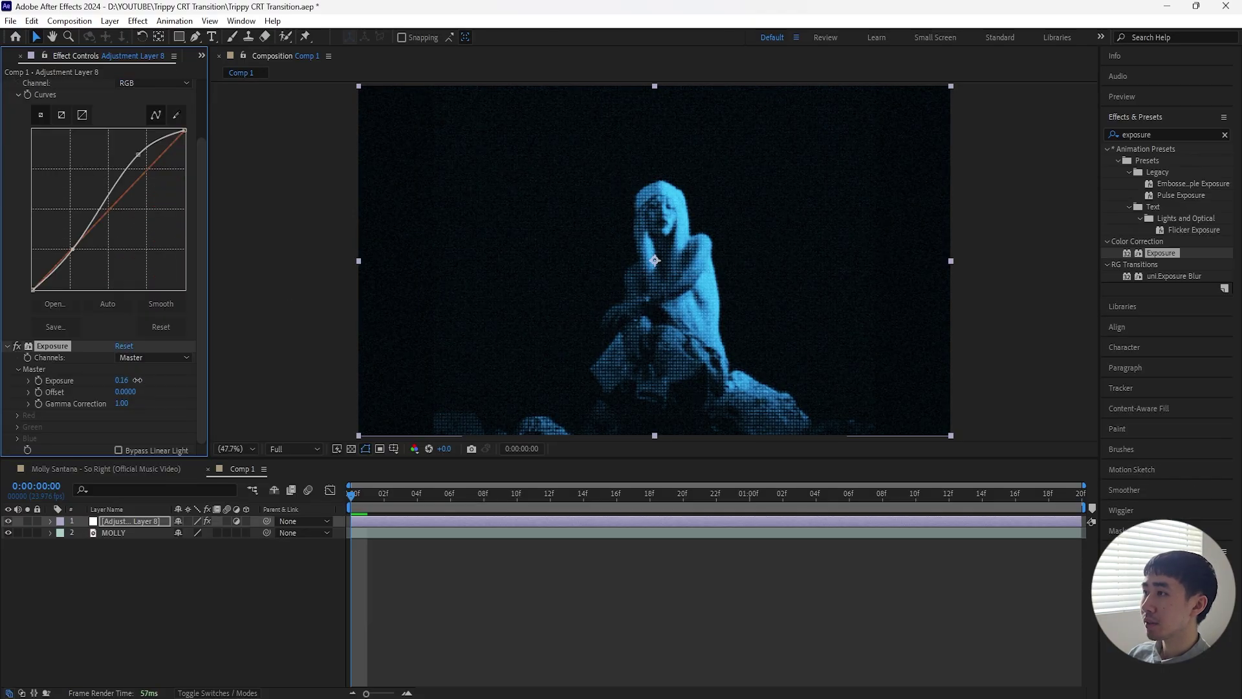
pyautogui.moveTo(132, 379); pyautogui.dragTo(187, 377)
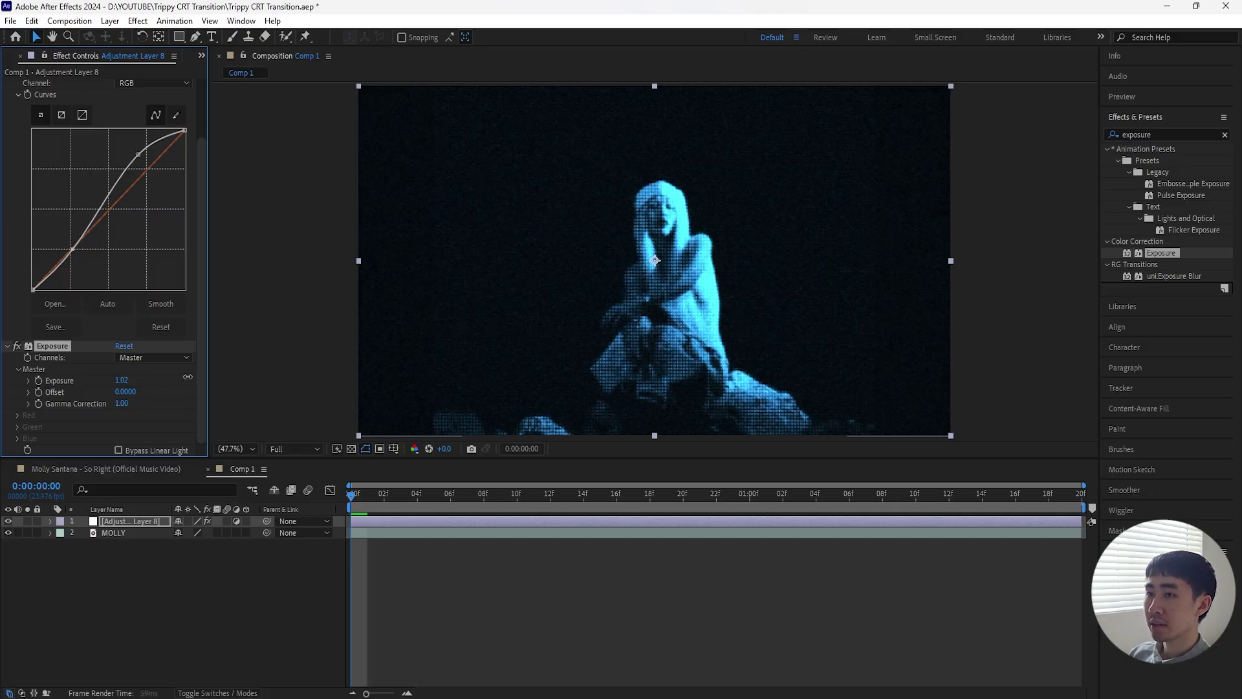
pyautogui.click(121, 380)
pyautogui.write('1')
pyautogui.press('Return')
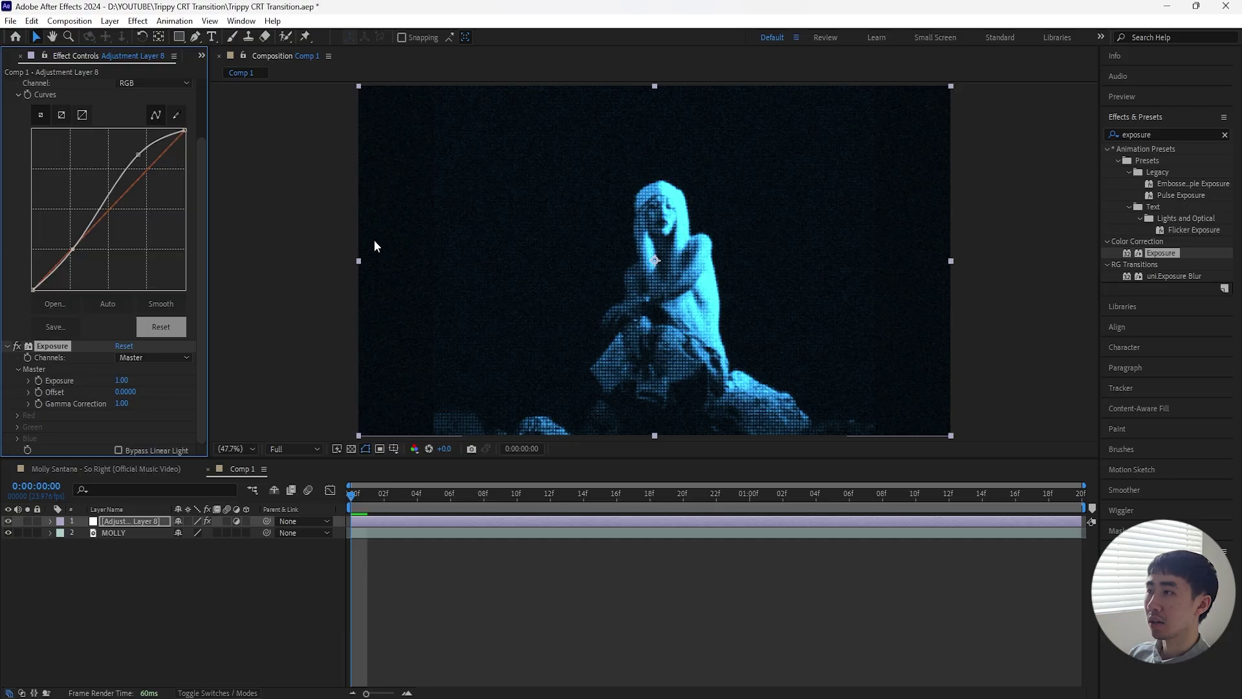
# - Apply the Glow effect to the adjustment layer, set Glow Radius to 700 and adjust Glow Intensity
pyautogui.moveTo(373, 239); pyautogui.dragTo(588, 315)
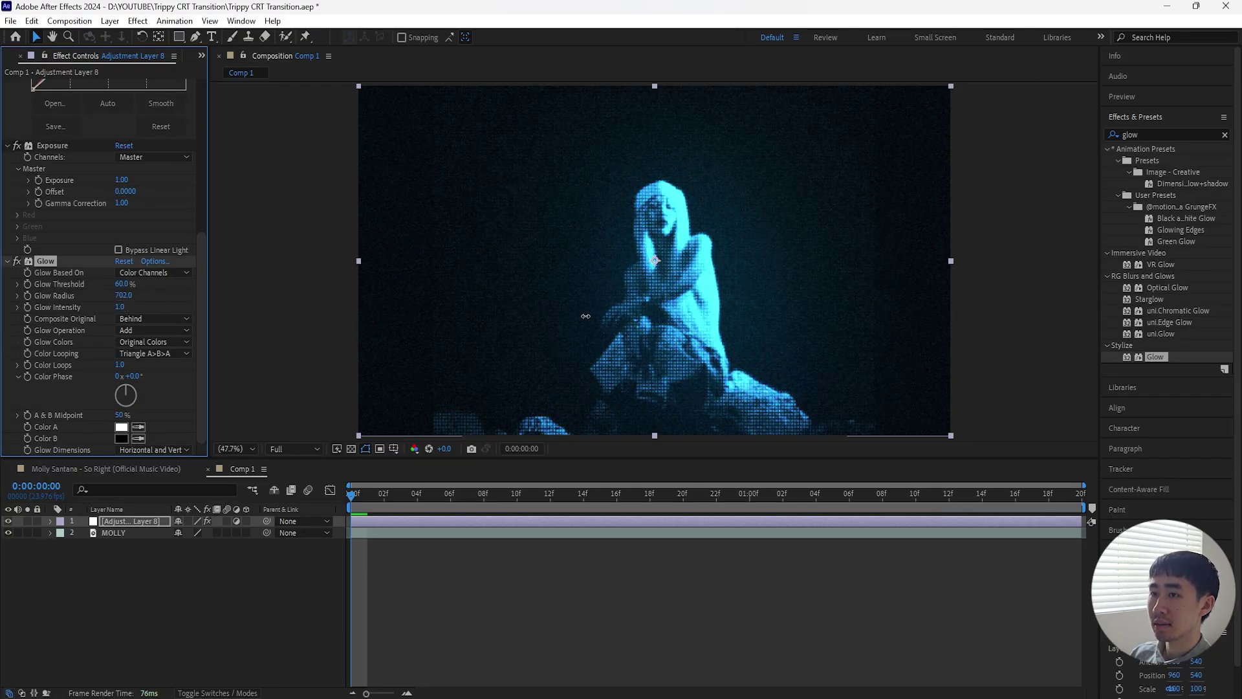
pyautogui.click(123, 295)
pyautogui.write('700')
pyautogui.press('Return')
pyautogui.moveTo(117, 308); pyautogui.dragTo(161, 309)
# - Collapse the Curves, Exposure and Glow settings and apply the Optics Compensation effect to the adjustment layer
pyautogui.scroll(7, 62, 309)
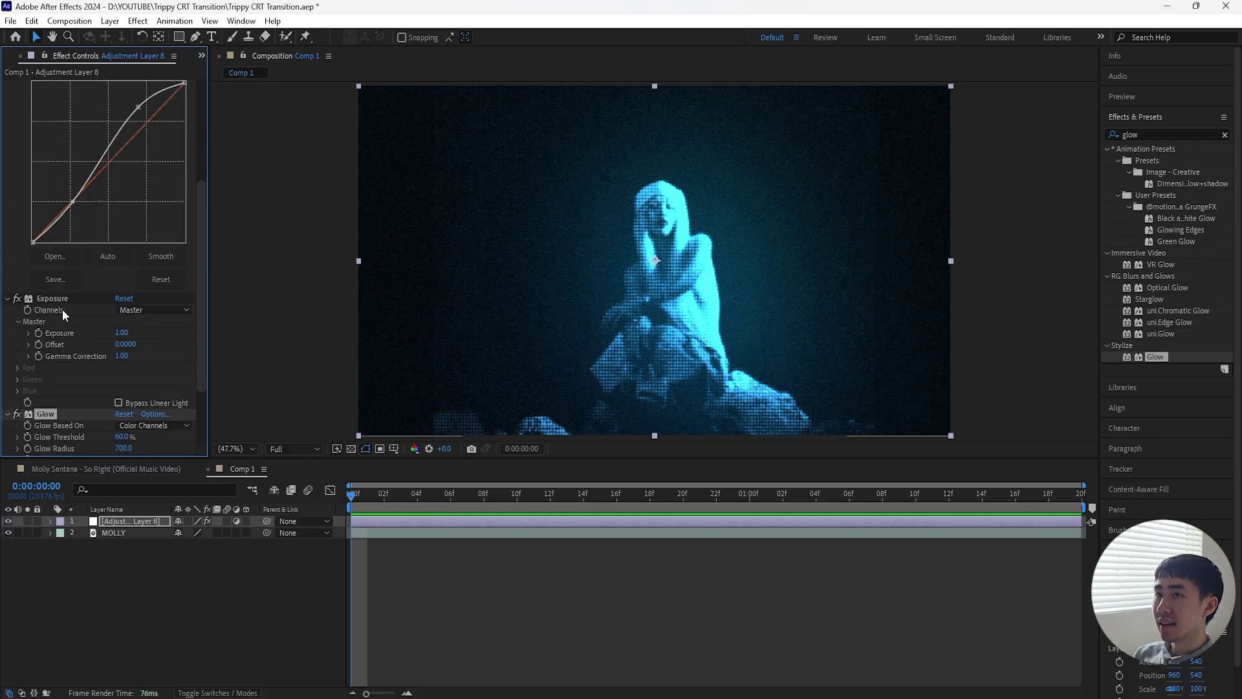
pyautogui.click(46, 142)
pyautogui.keyDown('ctrl'); pyautogui.click(6, 142); pyautogui.keyUp('ctrl')
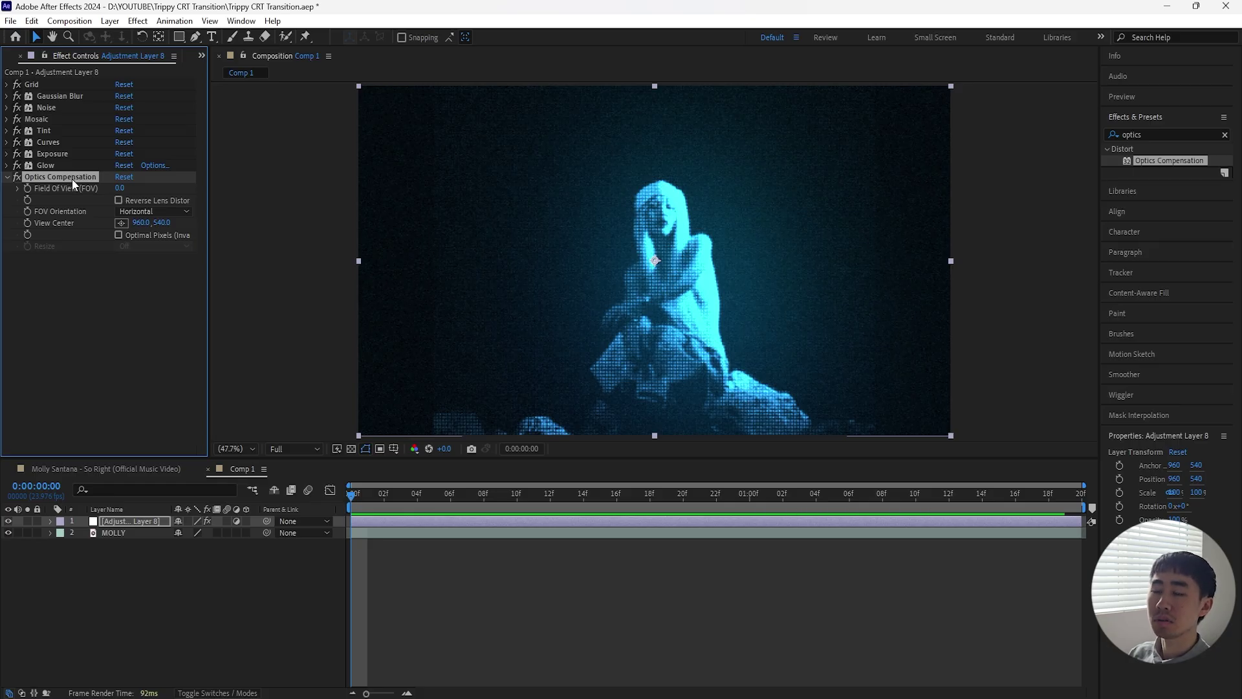
# - Set Optics Compensation's Field Of View to 70, show the transparency grid and collapse the effect's settings
pyautogui.moveTo(120, 189); pyautogui.dragTo(156, 192)
pyautogui.moveTo(240, 193); pyautogui.dragTo(603, 222)
pyautogui.click(125, 188)
pyautogui.write('70')
pyautogui.press('Return')
pyautogui.click(351, 448)
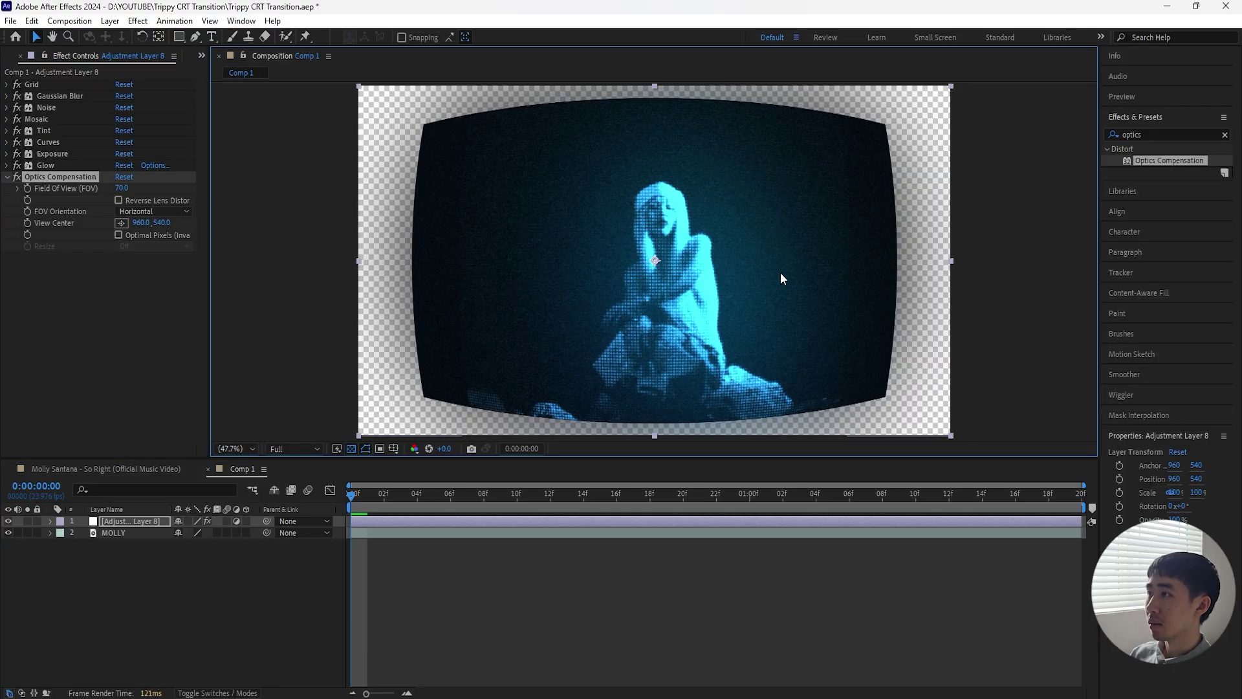
pyautogui.click(7, 177)
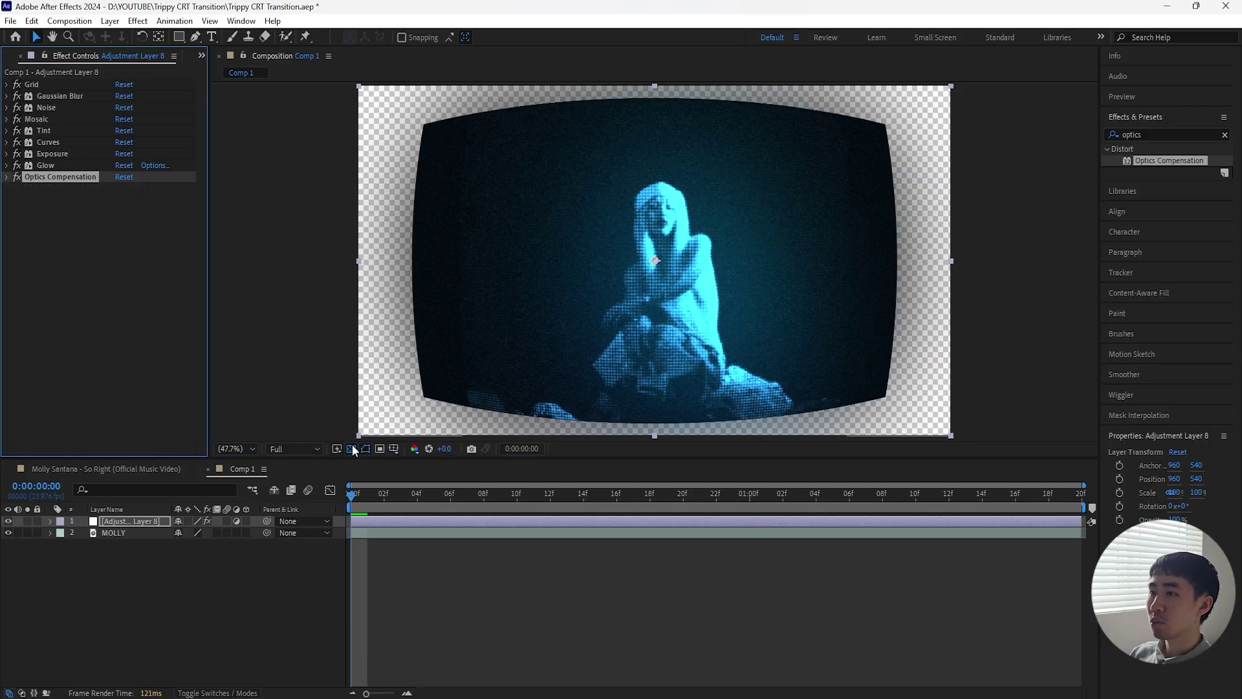
# - Apply the Transform effect to the adjustment layer and set its Scale to 130, checking coverage with the transparency grid
pyautogui.click(351, 448)
pyautogui.click(352, 448)
pyautogui.click(351, 448)
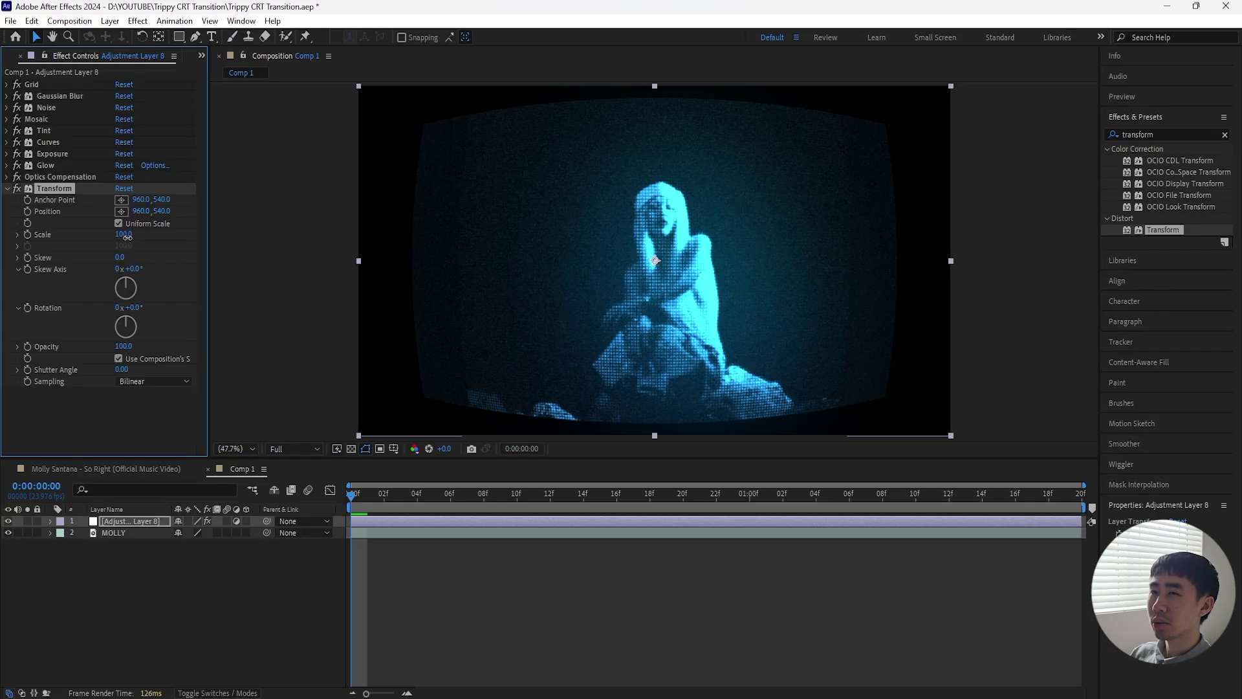
pyautogui.moveTo(124, 234); pyautogui.dragTo(145, 232)
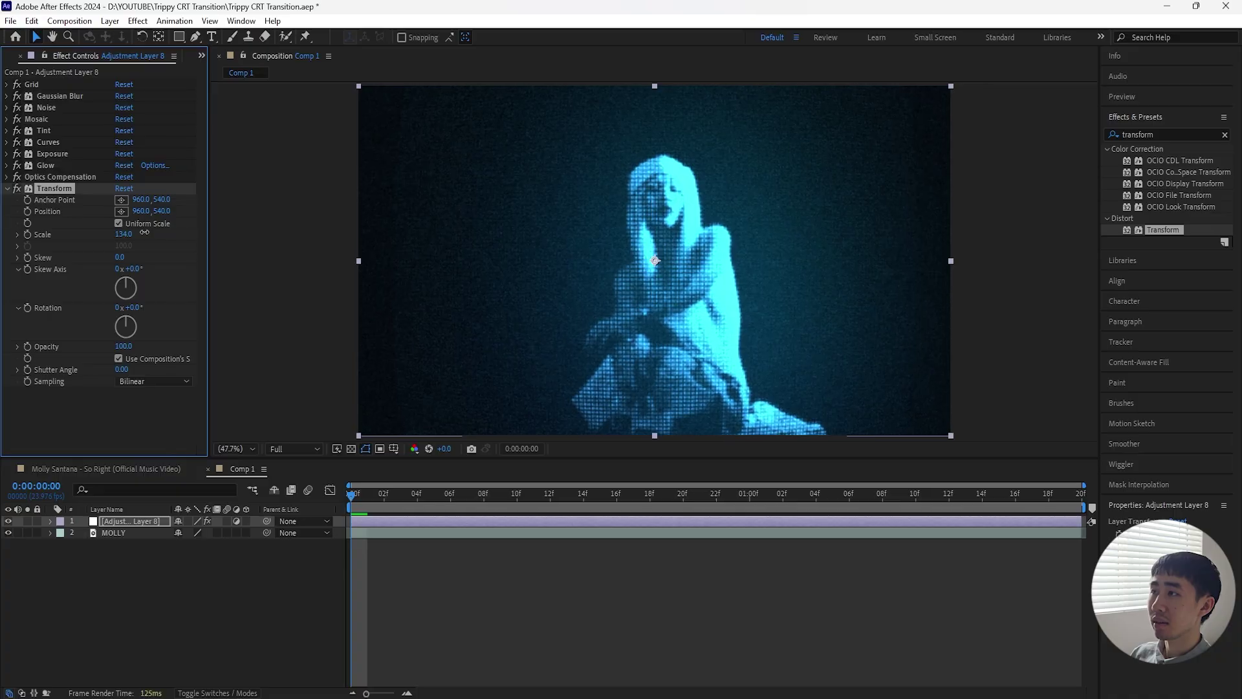
pyautogui.click(351, 448)
pyautogui.click(125, 234)
pyautogui.press('Return')
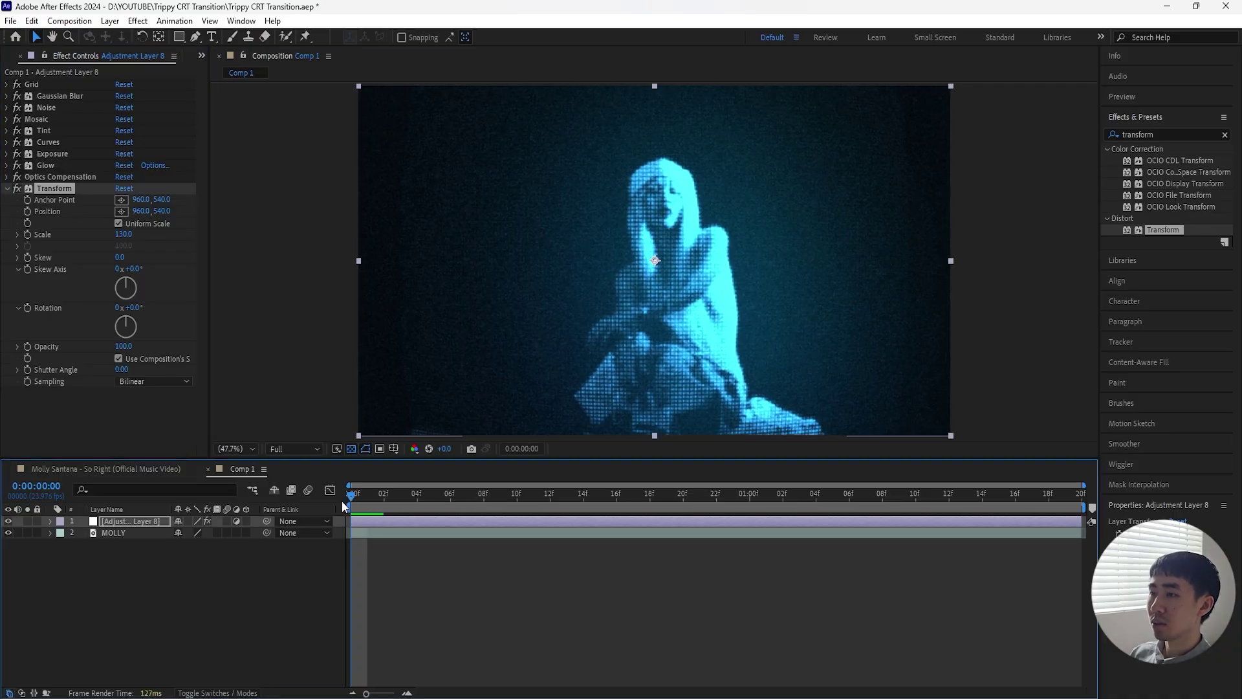
# - Play back the composition to review the blue CRT look over the clip
pyautogui.press('space')
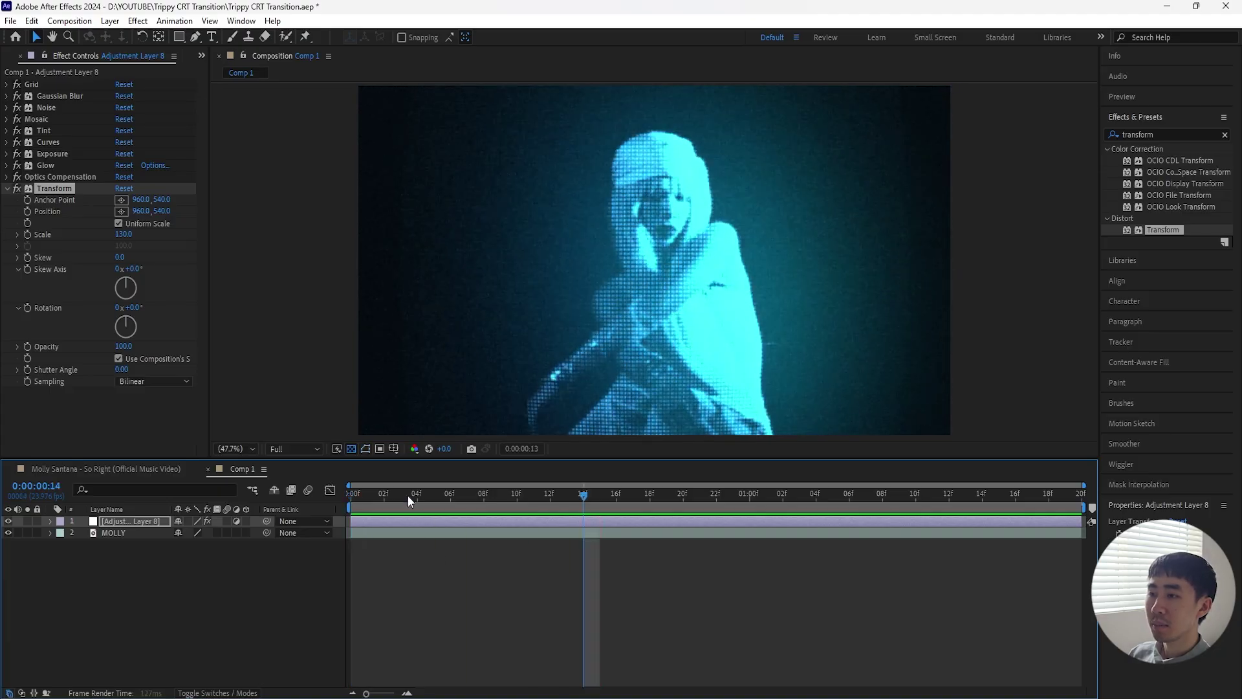
pyautogui.press('space')
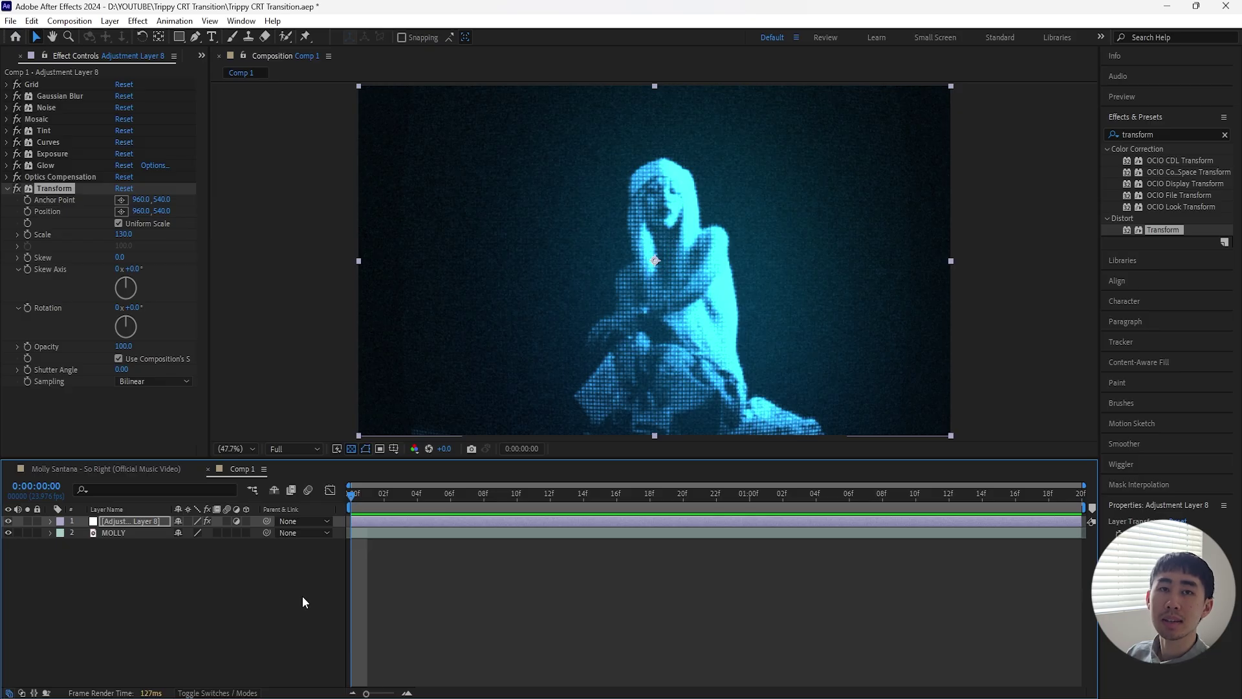
pyautogui.press('space')
pyautogui.click(413, 494)
pyautogui.press('space')
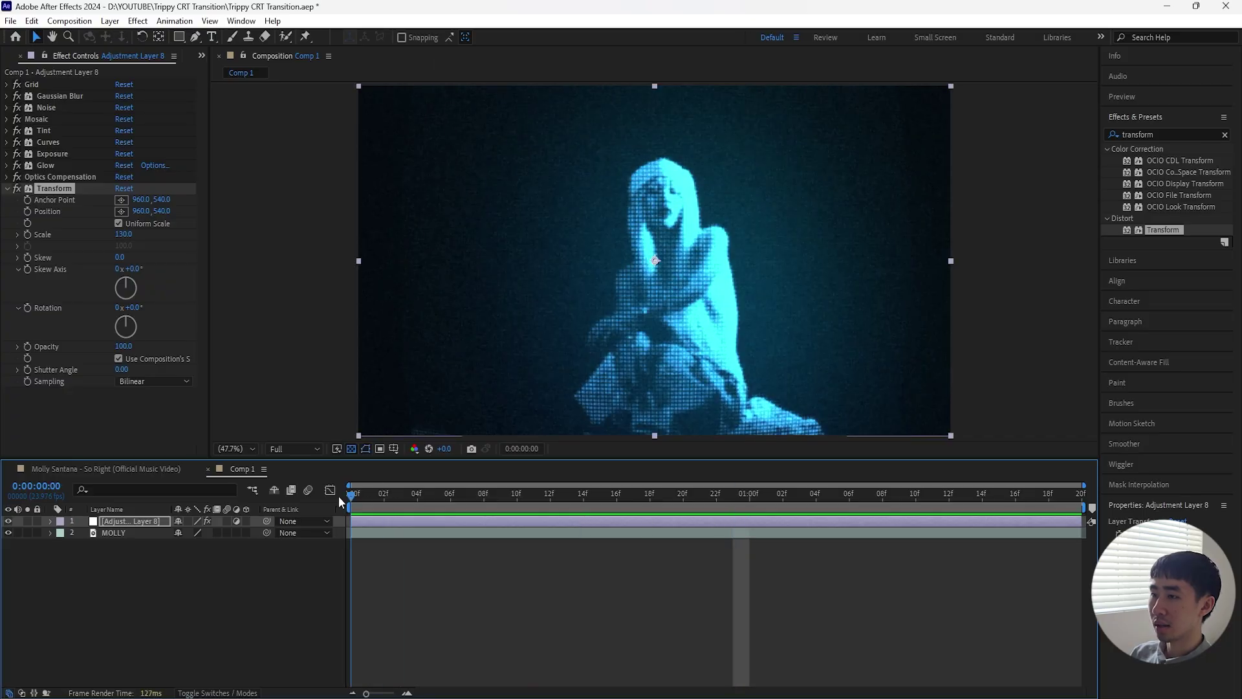
# - Create a black (000000) solid layer above the adjustment layer
pyautogui.rightClick(278, 387)
pyautogui.moveTo(379, 390)
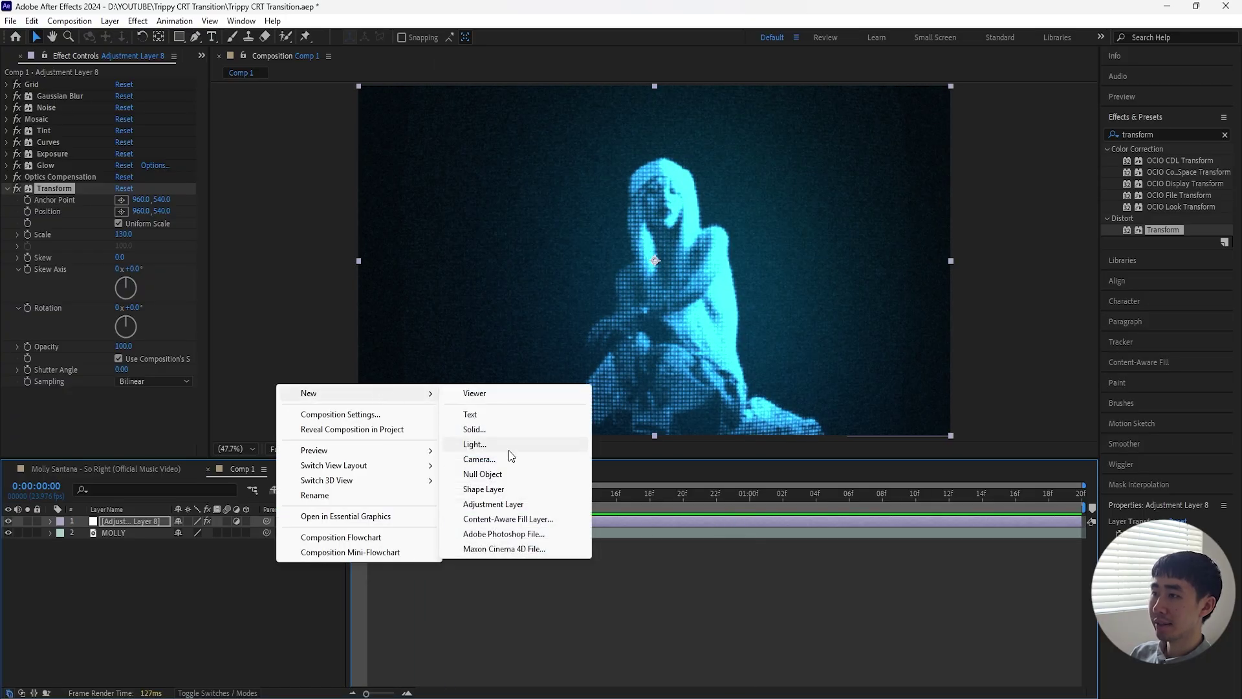
pyautogui.click(514, 427)
pyautogui.click(614, 422)
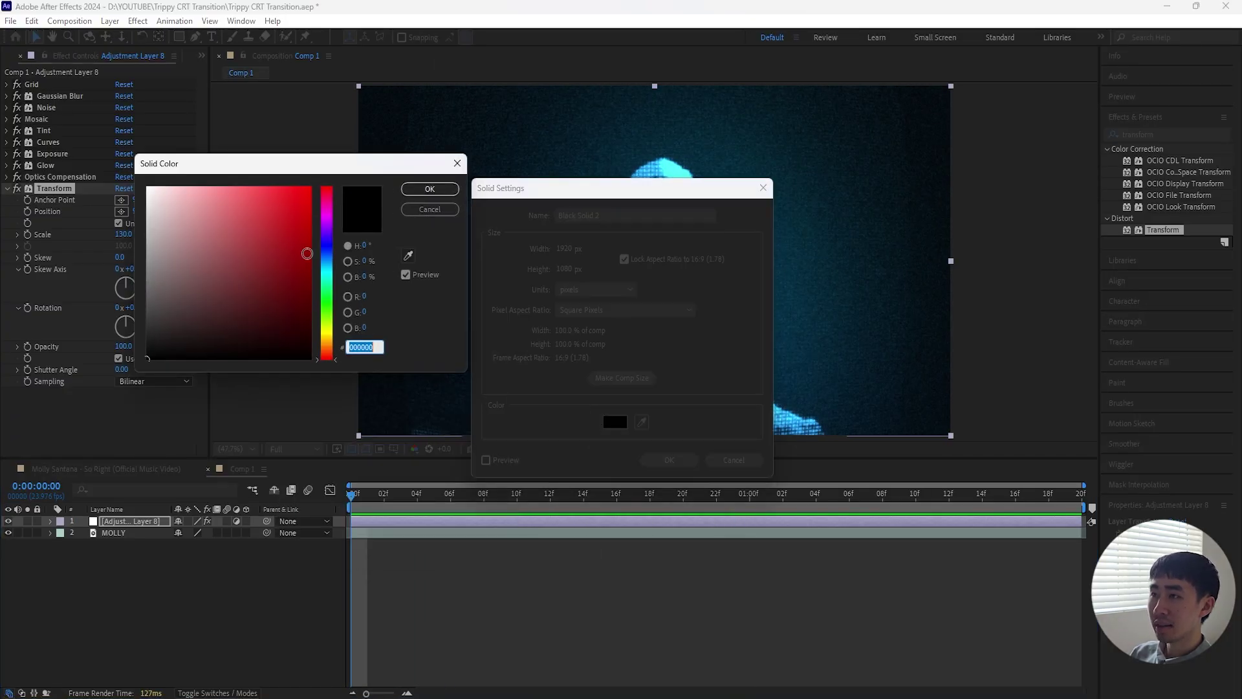
pyautogui.click(432, 190)
pyautogui.click(668, 460)
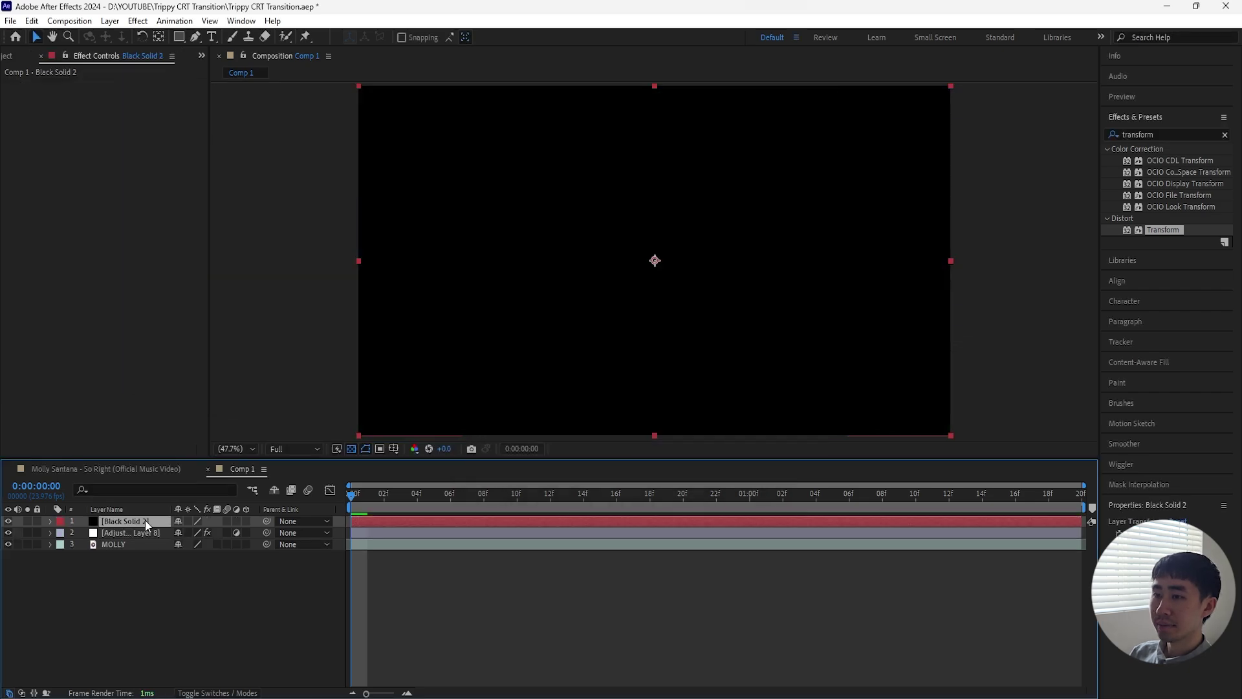
# - Draw a rectangular mask on the black solid covering the upper part of the frame and extending past its sides
pyautogui.click(180, 36)
pyautogui.press(',')
pyautogui.press(',')
pyautogui.moveTo(466, 143); pyautogui.dragTo(836, 244)
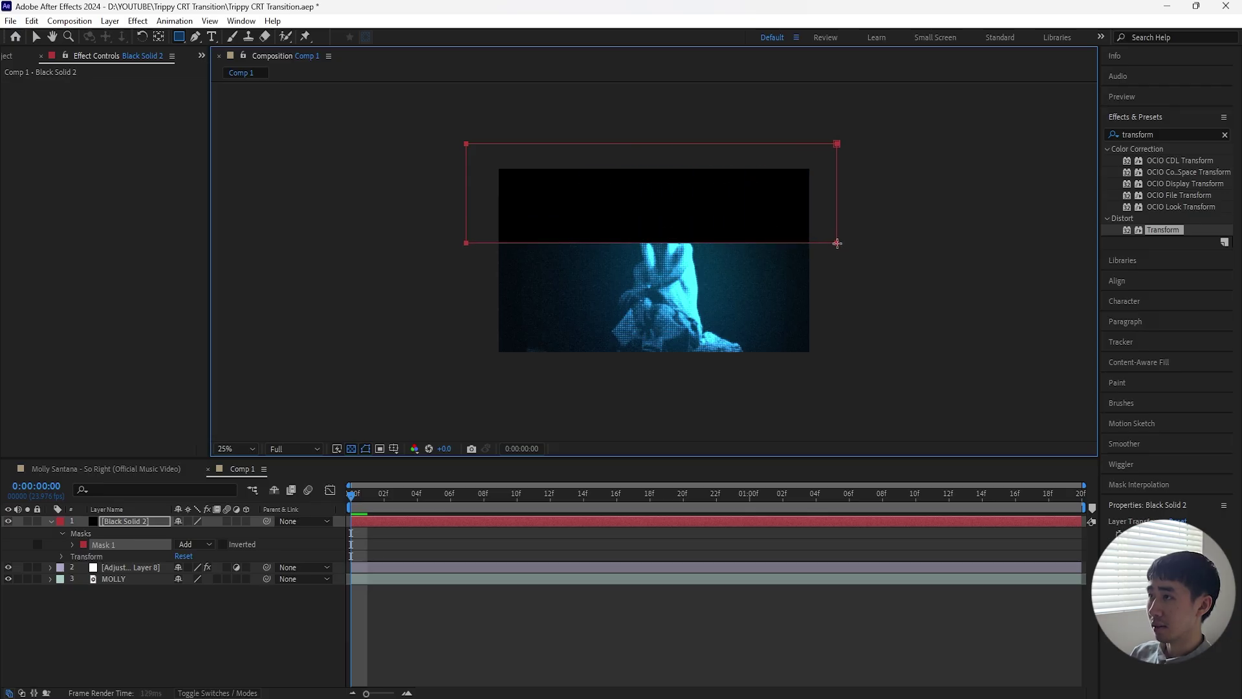
# - Set the Mask Feather of the black solid's mask to 30 pixels
pyautogui.click(142, 519)
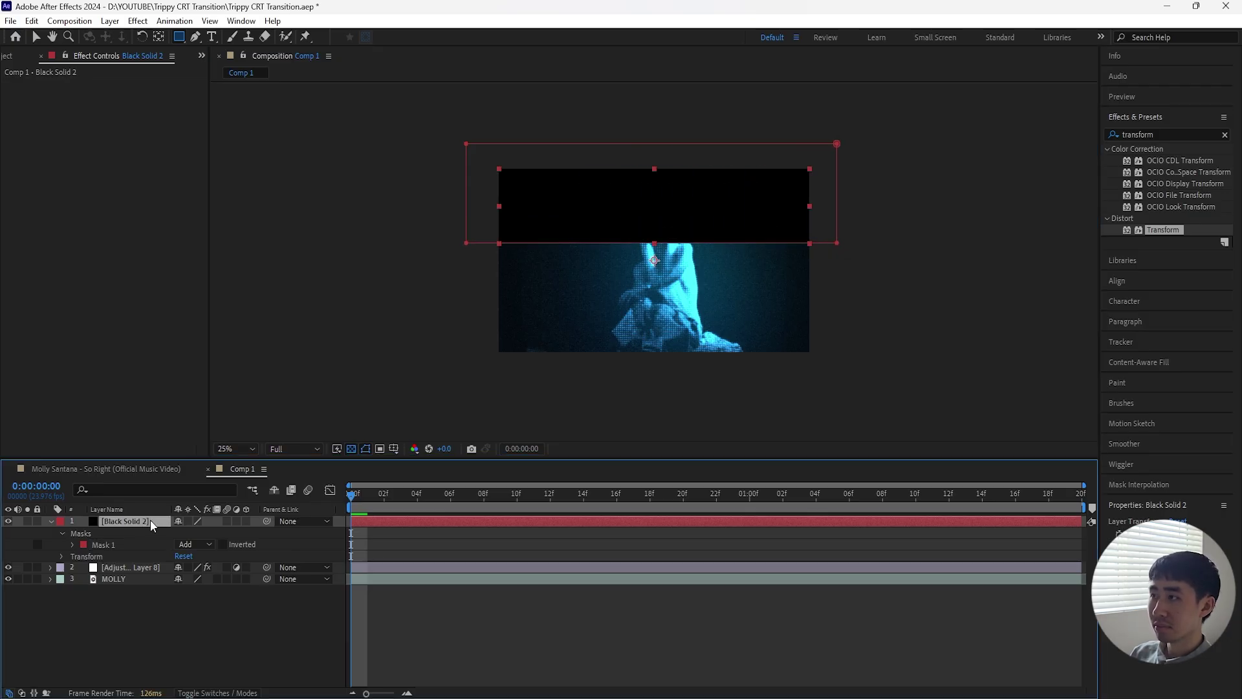
pyautogui.press('m')
pyautogui.press('m')
pyautogui.press('m')
pyautogui.press('m')
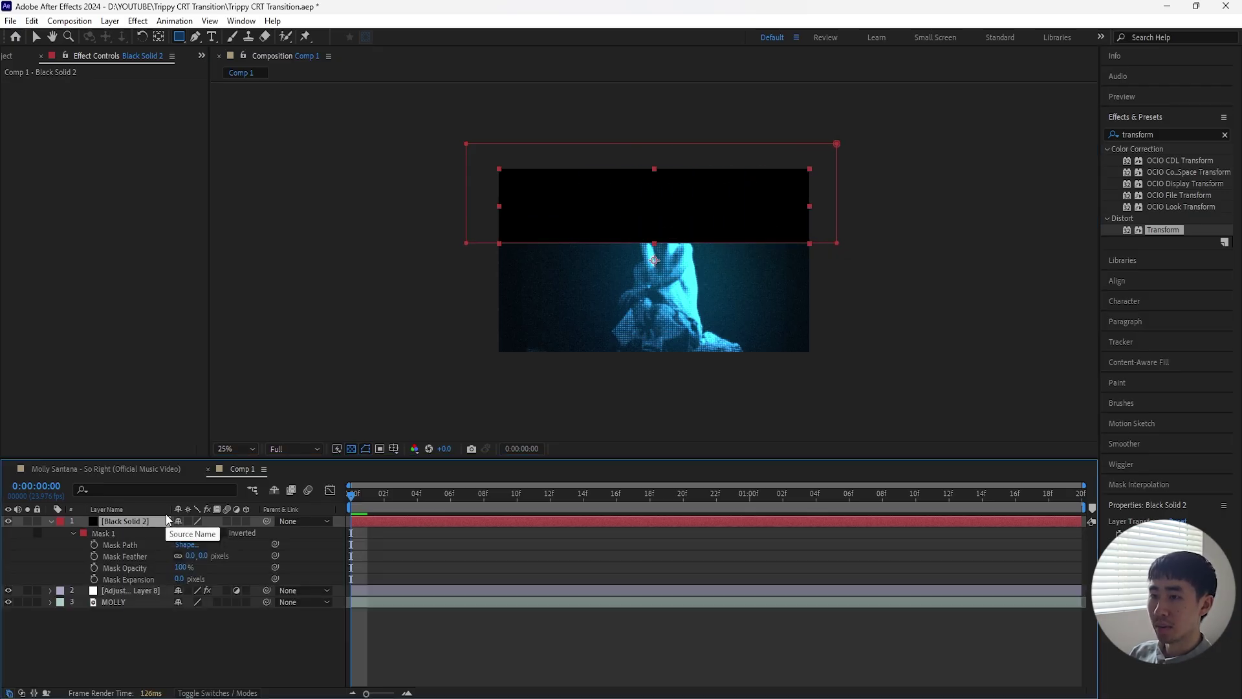
pyautogui.moveTo(206, 555); pyautogui.dragTo(213, 556)
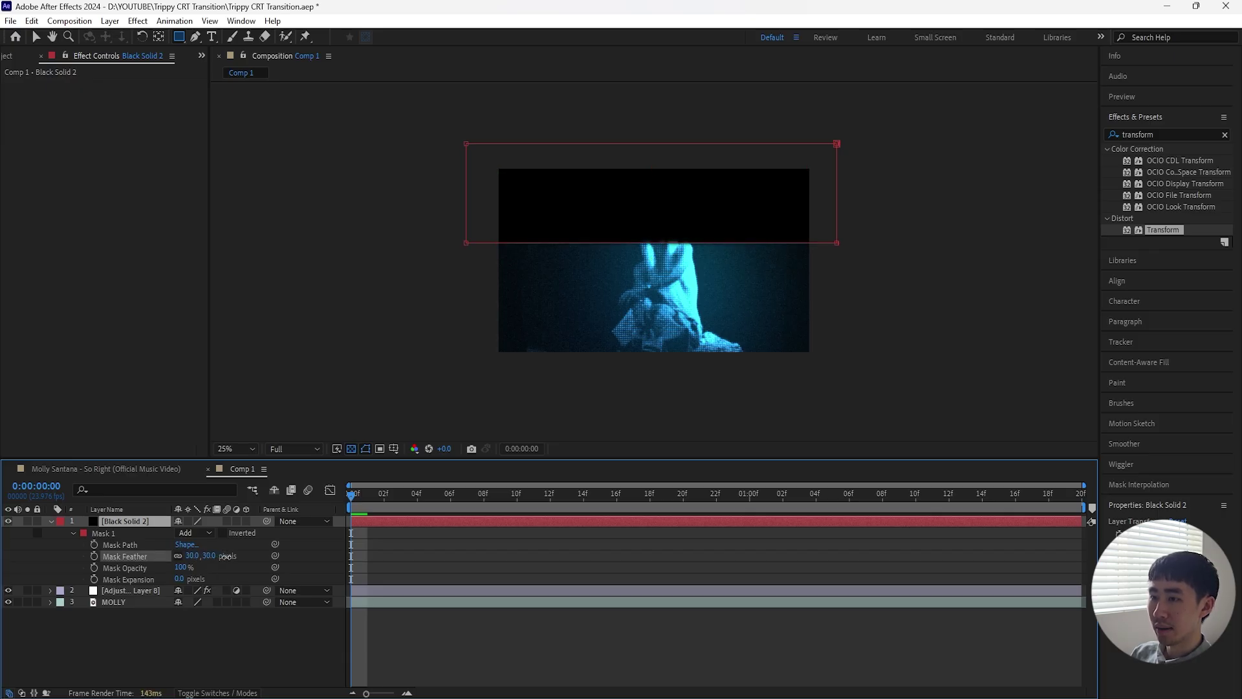
pyautogui.click(223, 544)
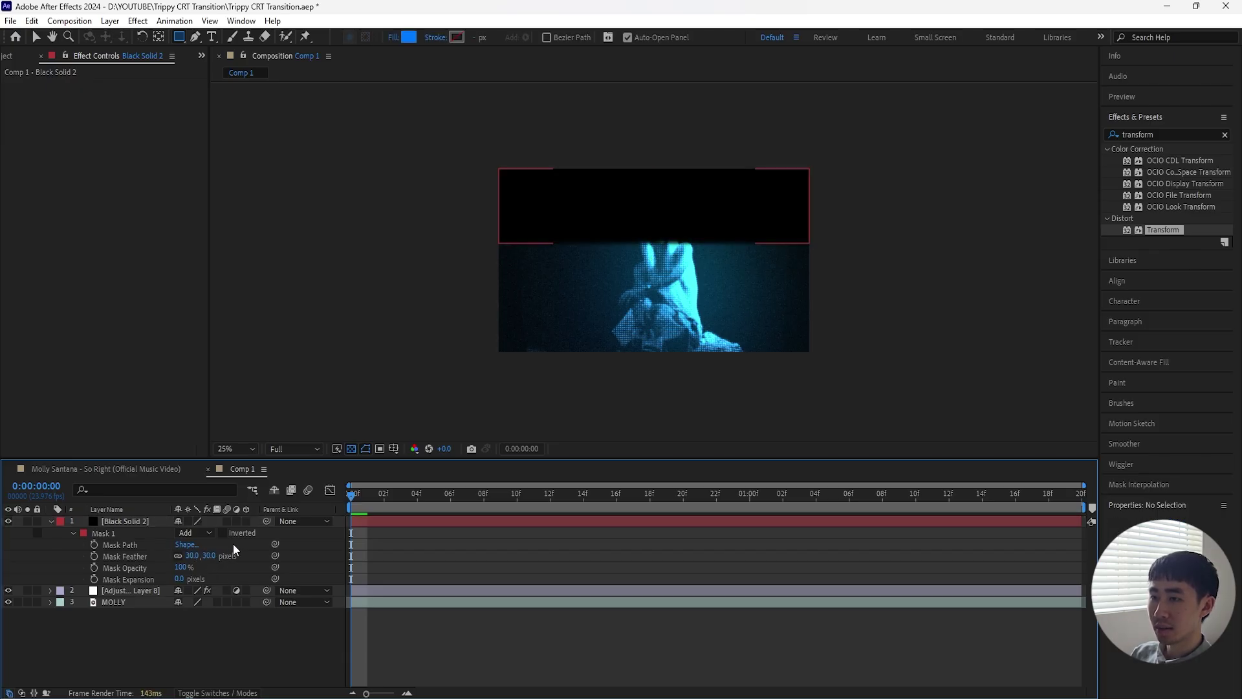
# - Set the black solid's opacity to 50% and trim it to a single frame at frame 2
pyautogui.click(138, 522)
pyautogui.press('t')
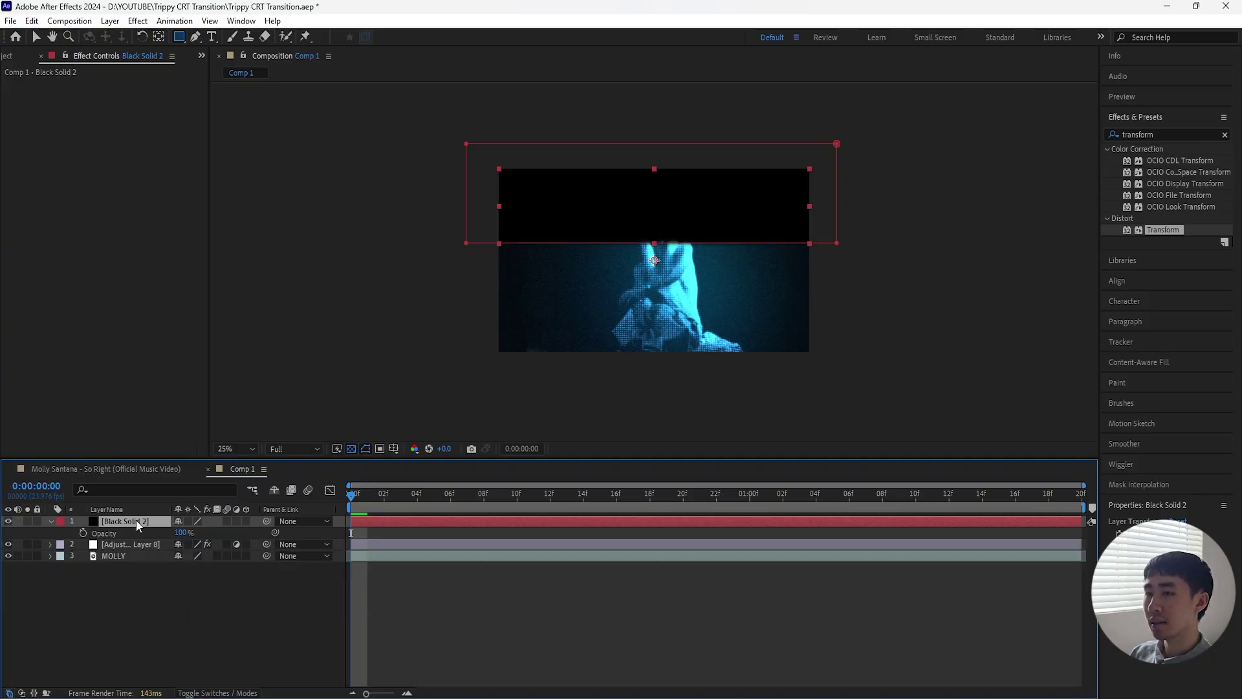
pyautogui.moveTo(181, 532); pyautogui.dragTo(158, 542)
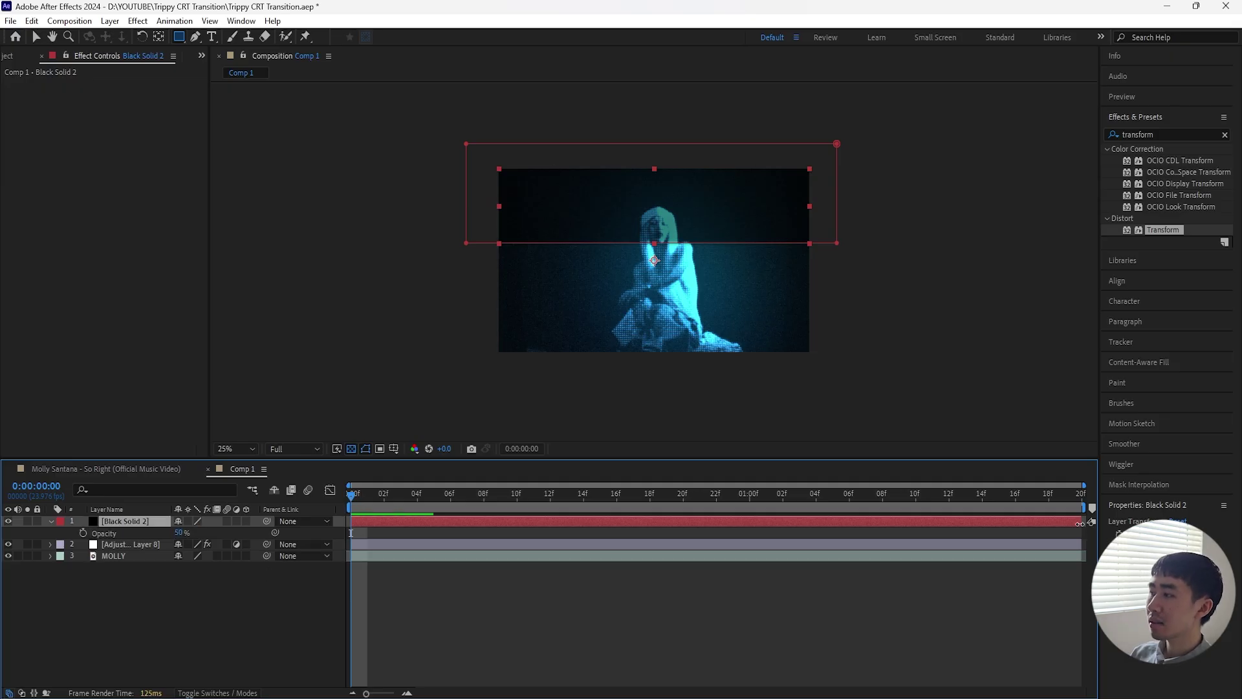
pyautogui.moveTo(1079, 523); pyautogui.dragTo(392, 525)
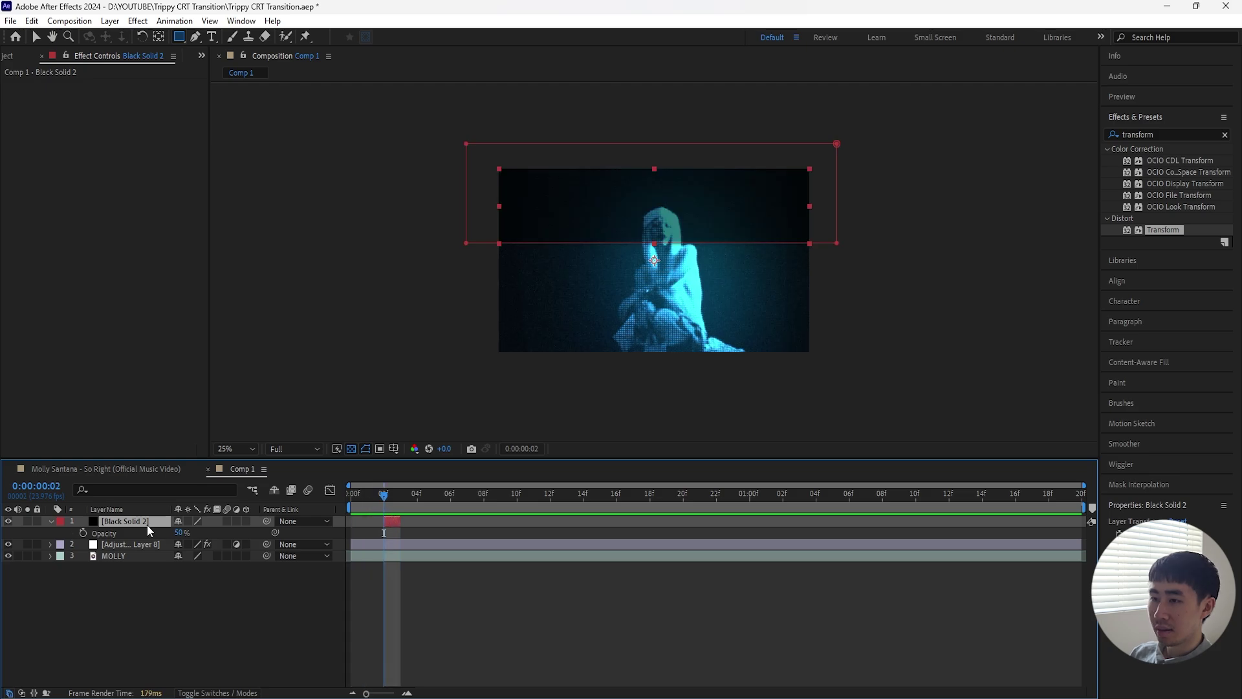
# - Move the black solid to vertical position 862 and raise its mask's lower edge to make the bar thinner
pyautogui.press('p')
pyautogui.moveTo(203, 532); pyautogui.dragTo(419, 534)
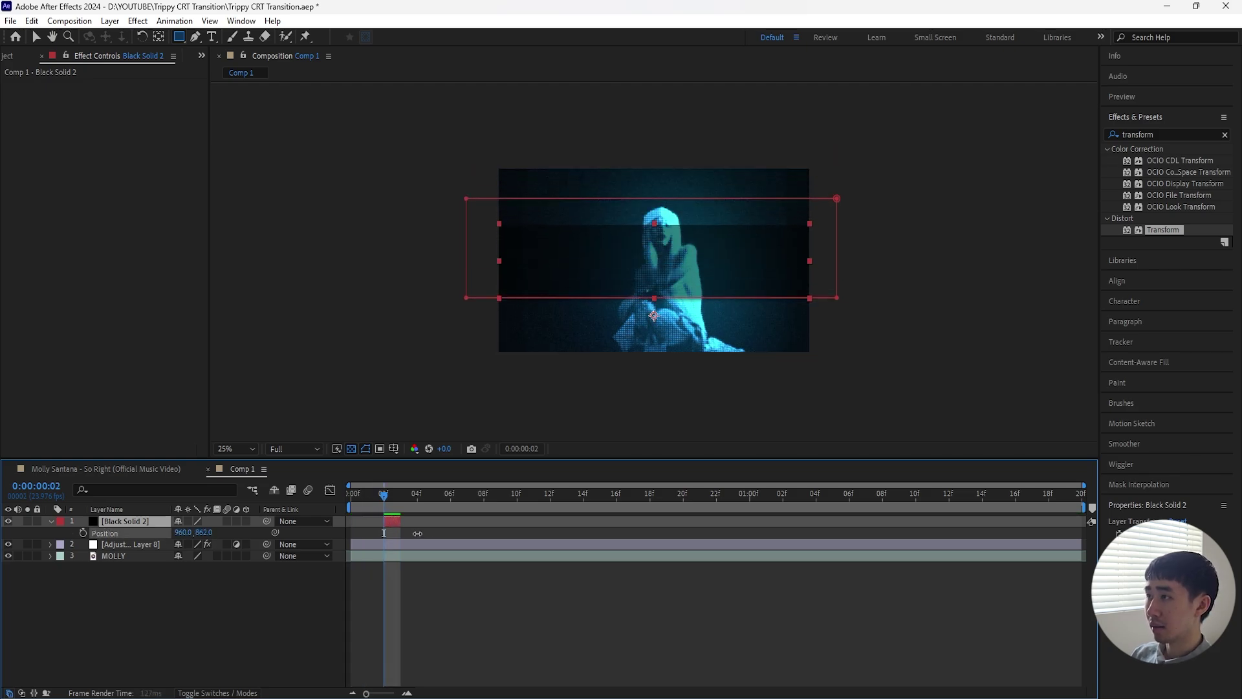
pyautogui.click(142, 521)
pyautogui.press('m')
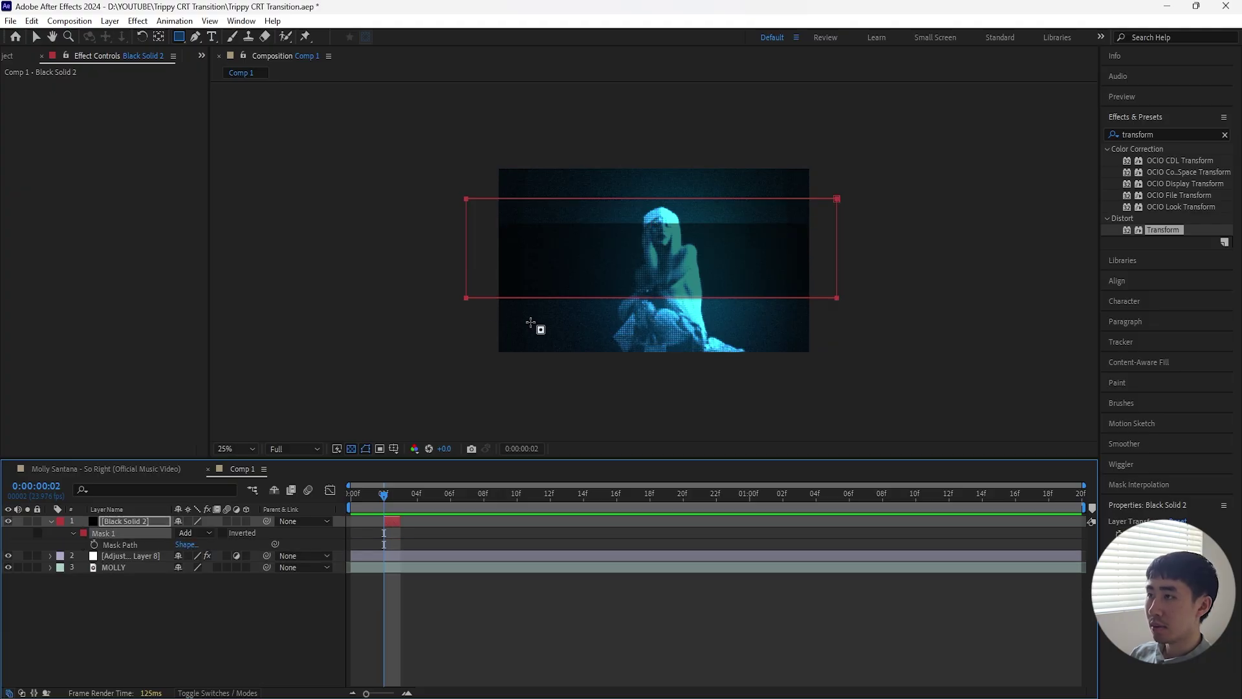
pyautogui.click(35, 38)
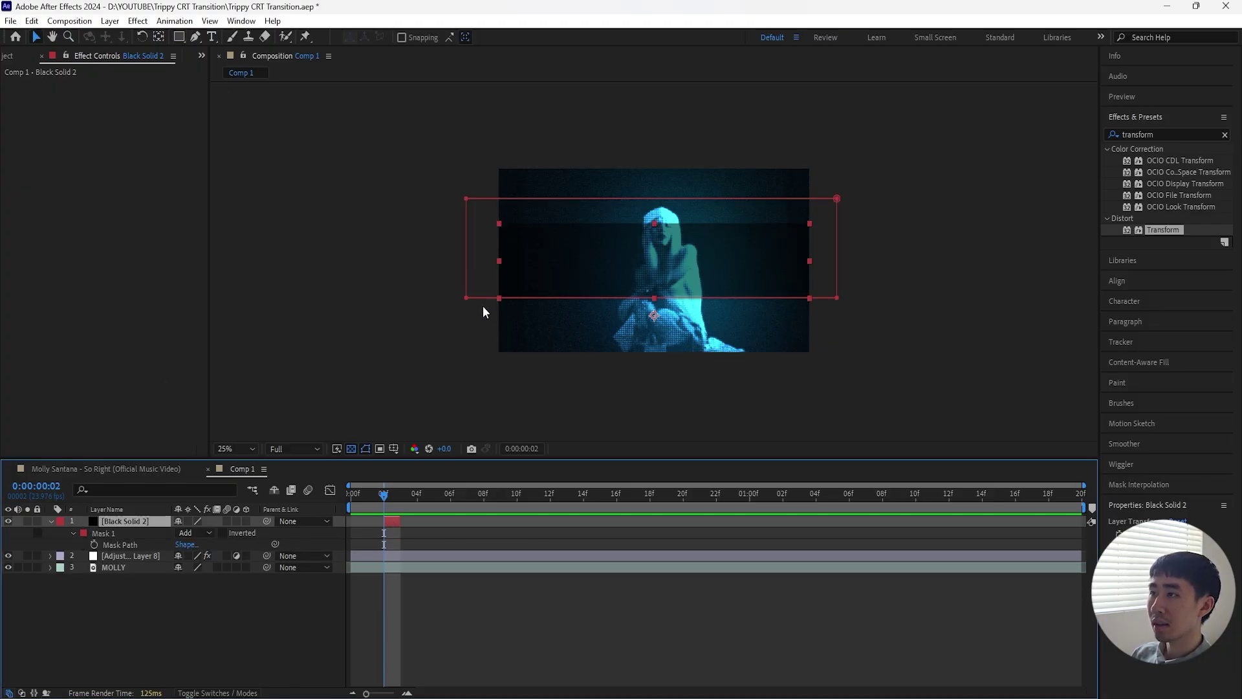
pyautogui.click(467, 299)
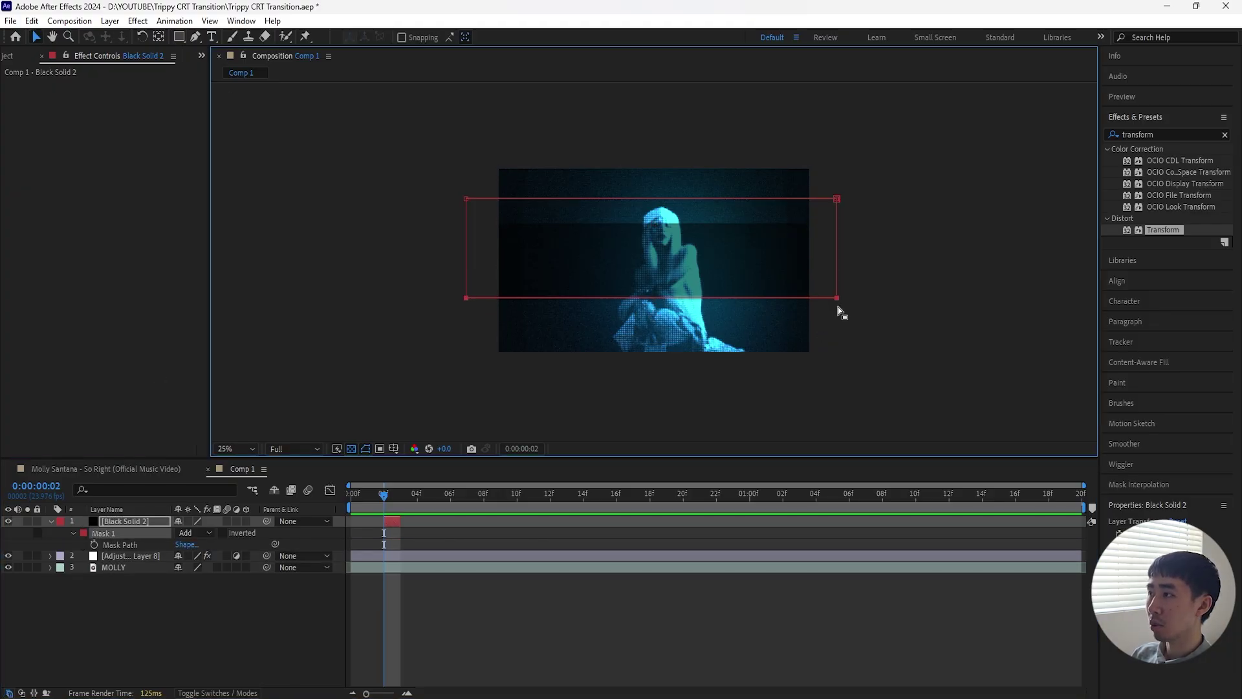
pyautogui.moveTo(838, 299); pyautogui.dragTo(849, 275)
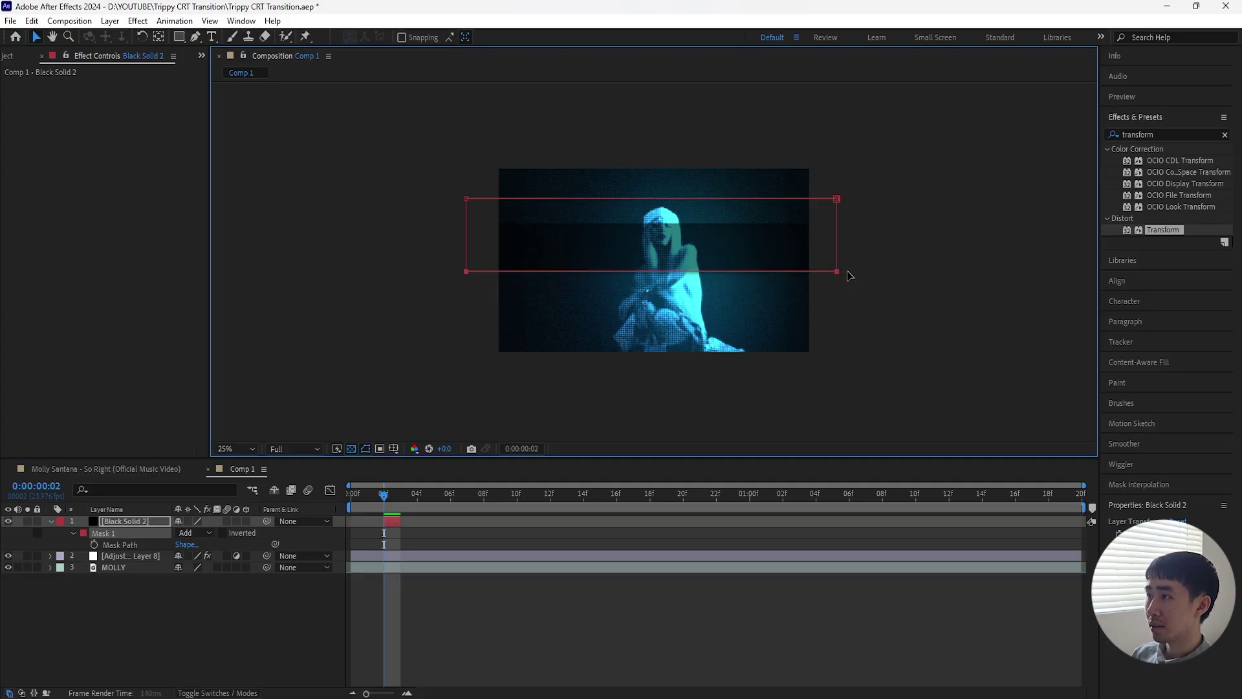
# - Duplicate the one-frame black solid and place the copy at frame 4
pyautogui.hotkey('shift', '/')
pyautogui.click(386, 520)
pyautogui.hotkey('ctrl', 'd')
pyautogui.moveTo(397, 490); pyautogui.dragTo(431, 518)
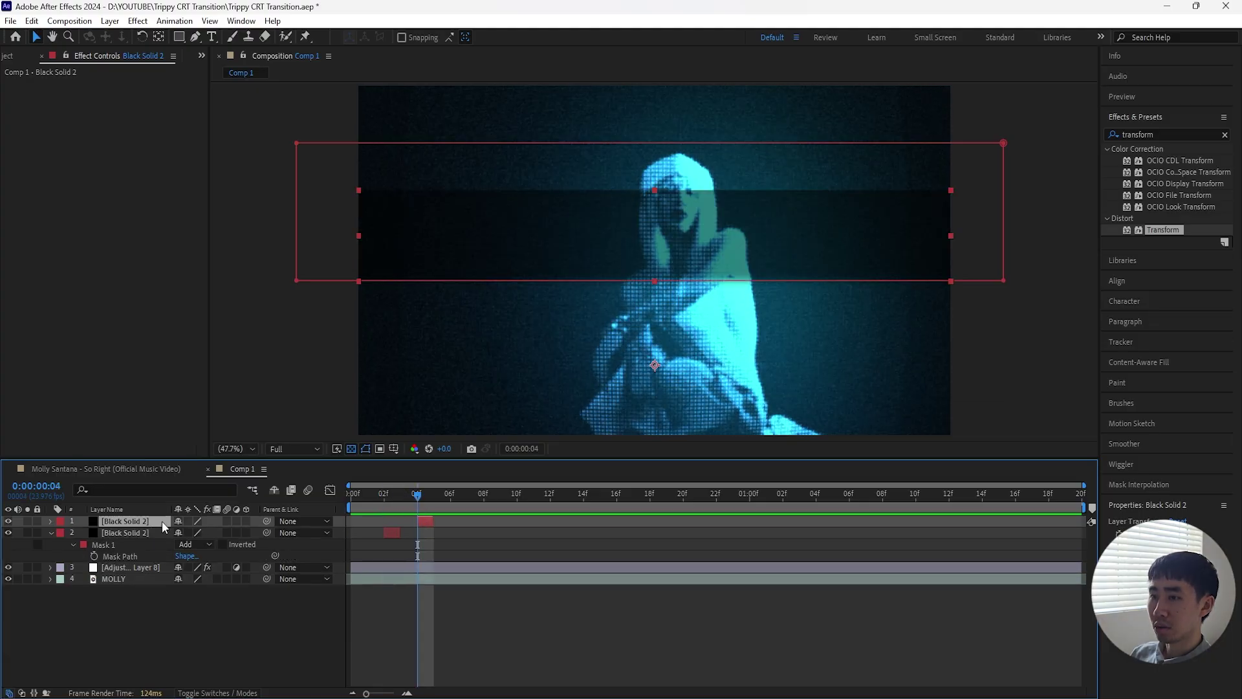
# - Stretch the copied bar's mask taller and set its vertical position to 1338 so it covers the lower frame
pyautogui.press('p')
pyautogui.moveTo(210, 533); pyautogui.dragTo(593, 556)
pyautogui.scroll(-2, 502, 367)
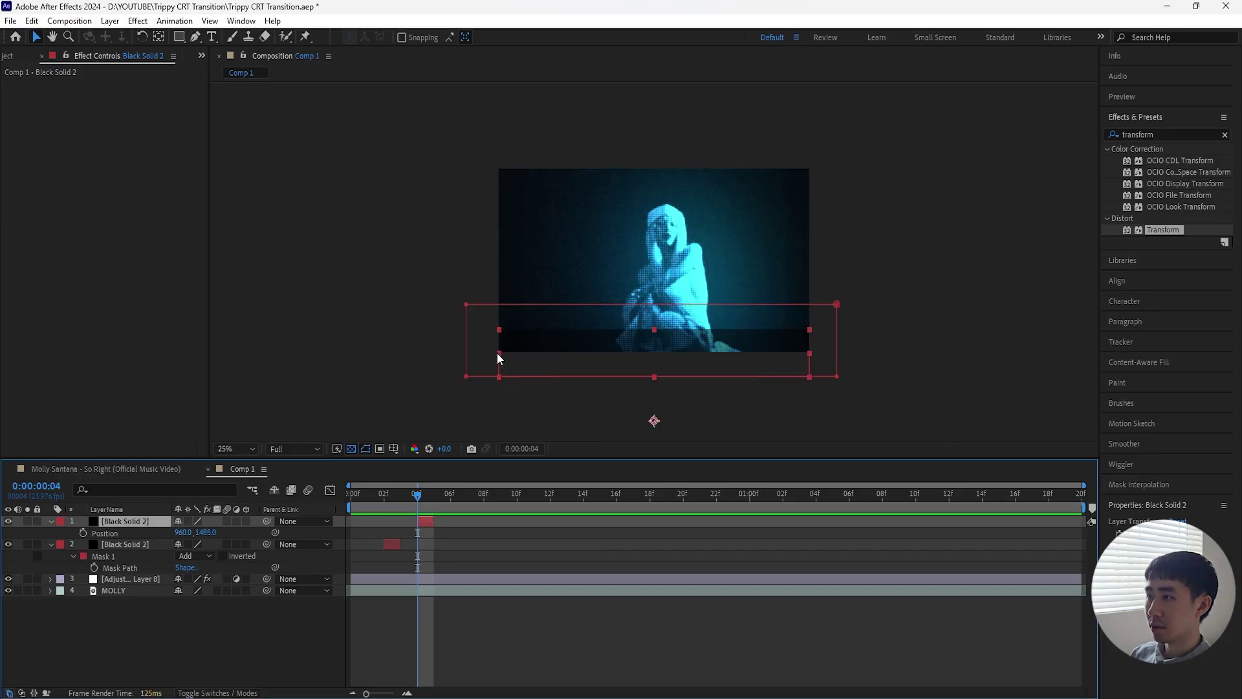
pyautogui.click(466, 305)
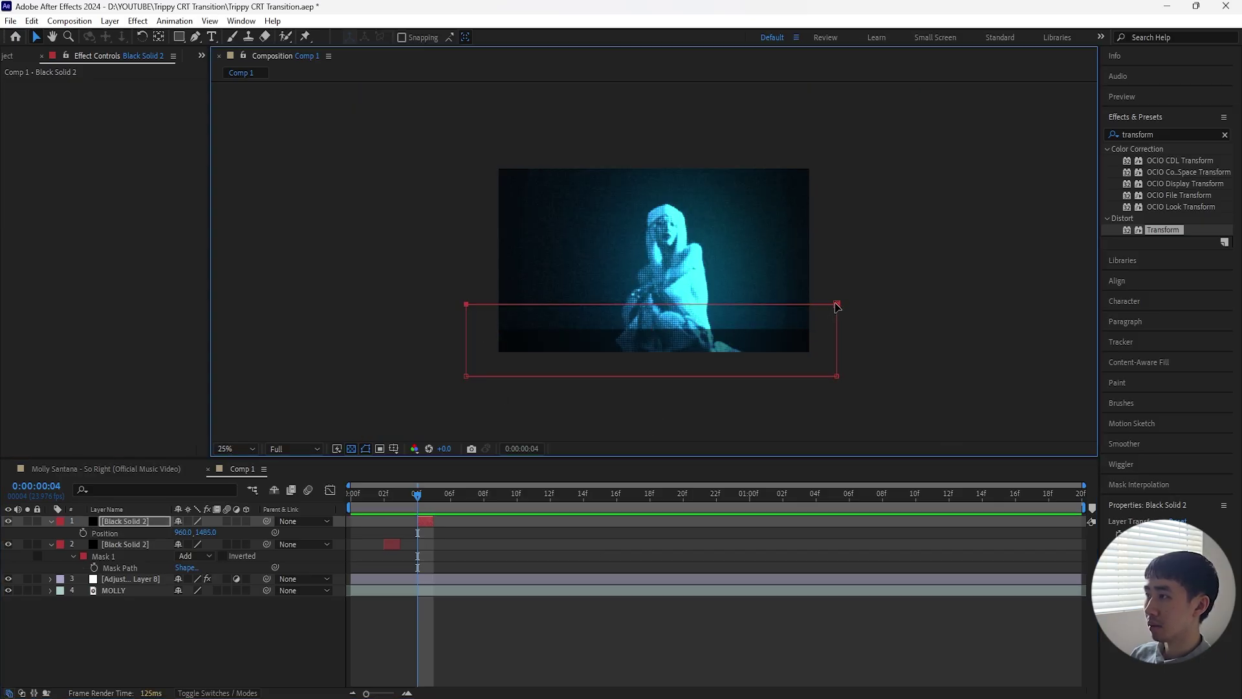
pyautogui.moveTo(466, 376); pyautogui.dragTo(467, 396)
pyautogui.moveTo(210, 532); pyautogui.dragTo(133, 511)
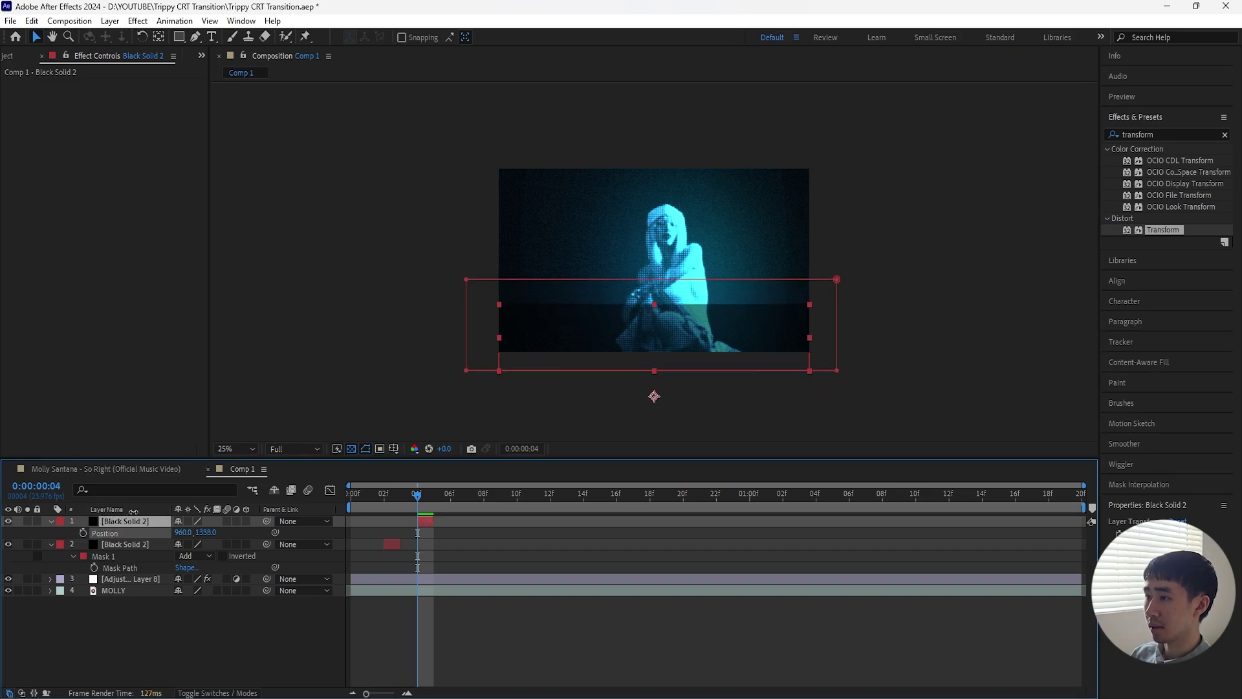
# - Extend the copied bar to last from frame 4 to frame 6 and scrub through the opening frames
pyautogui.click(425, 523)
pyautogui.moveTo(429, 523); pyautogui.dragTo(450, 522)
pyautogui.click(372, 502)
pyautogui.moveTo(374, 502); pyautogui.dragTo(410, 499)
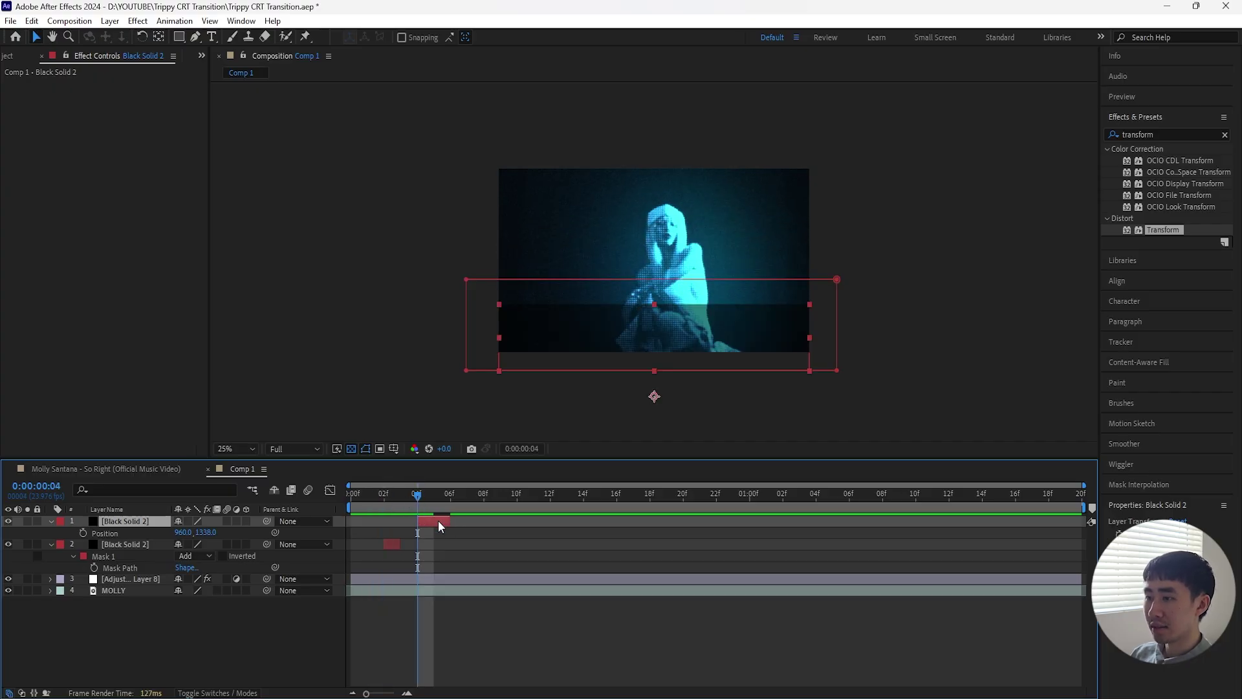
# - Duplicate the two-frame bar, place the copy at frame 8 and move it up across the subject's head and shoulders
pyautogui.hotkey('ctrl', 'd')
pyautogui.moveTo(421, 490); pyautogui.dragTo(496, 525)
pyautogui.press('p')
pyautogui.moveTo(207, 533); pyautogui.dragTo(162, 425)
pyautogui.hotkey('shift', '/')
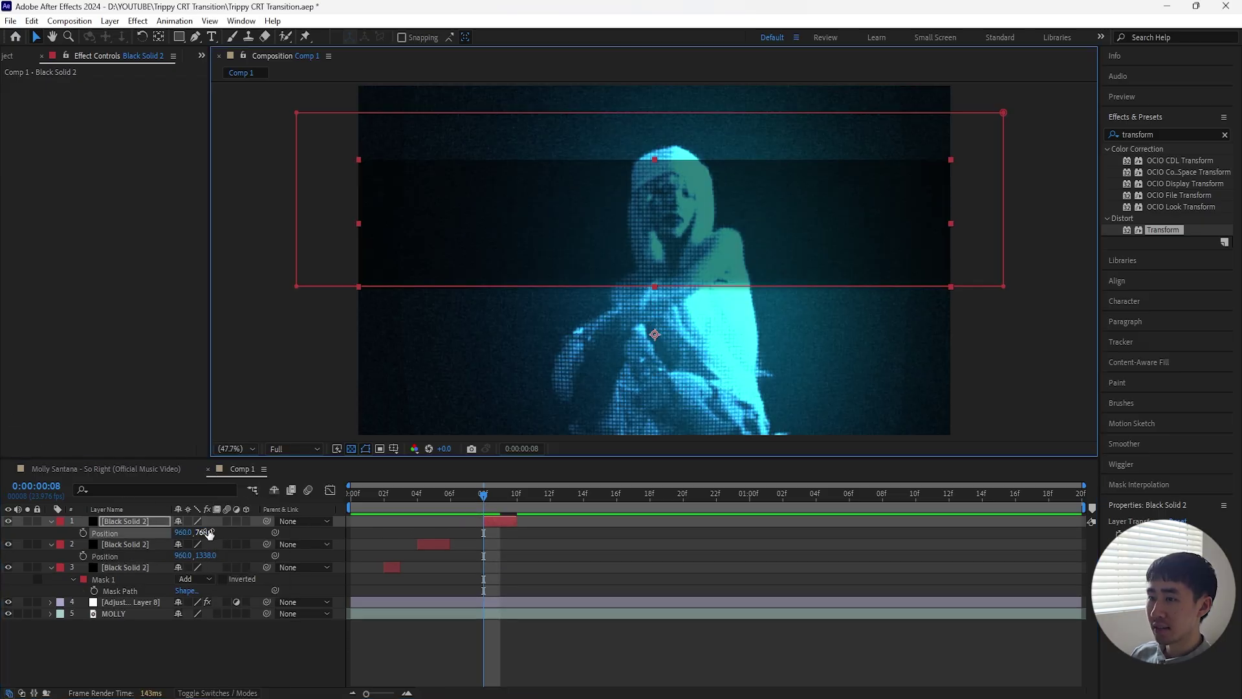
# - Set the frame 8 bar's vertical position to 498 and stretch its mask's lower edge down to the subject's chin
pyautogui.moveTo(208, 532); pyautogui.dragTo(299, 207)
pyautogui.click(298, 205)
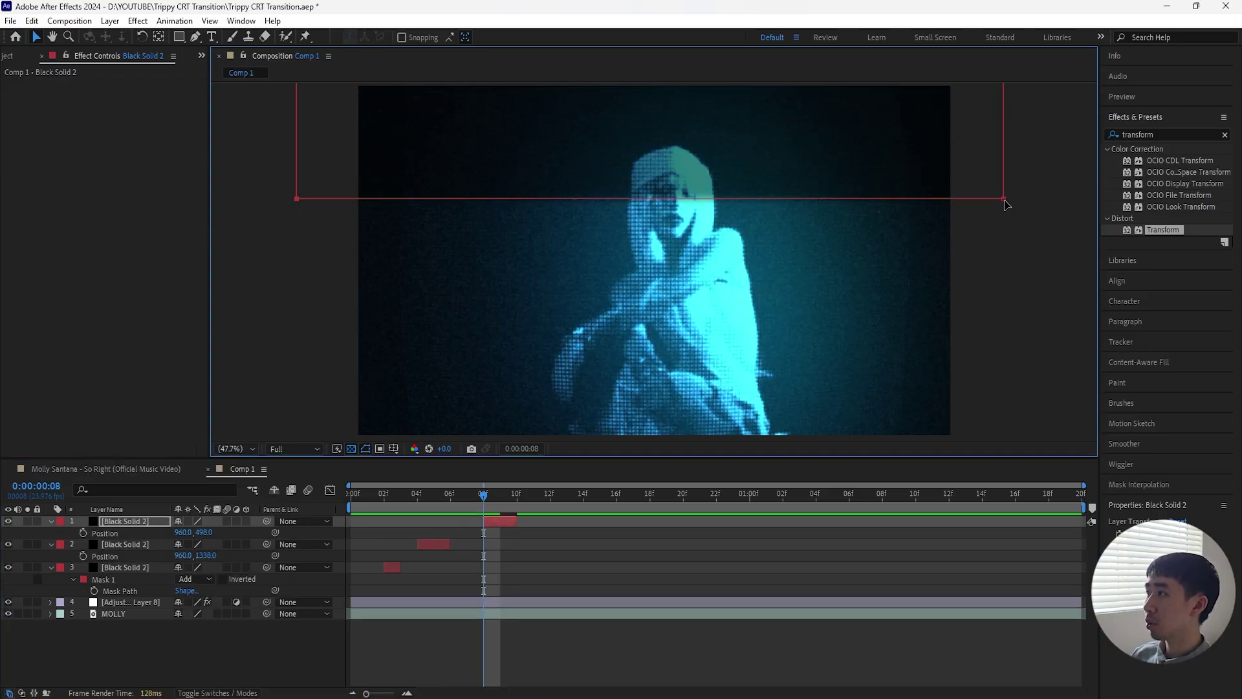
pyautogui.press(',')
pyautogui.press(',')
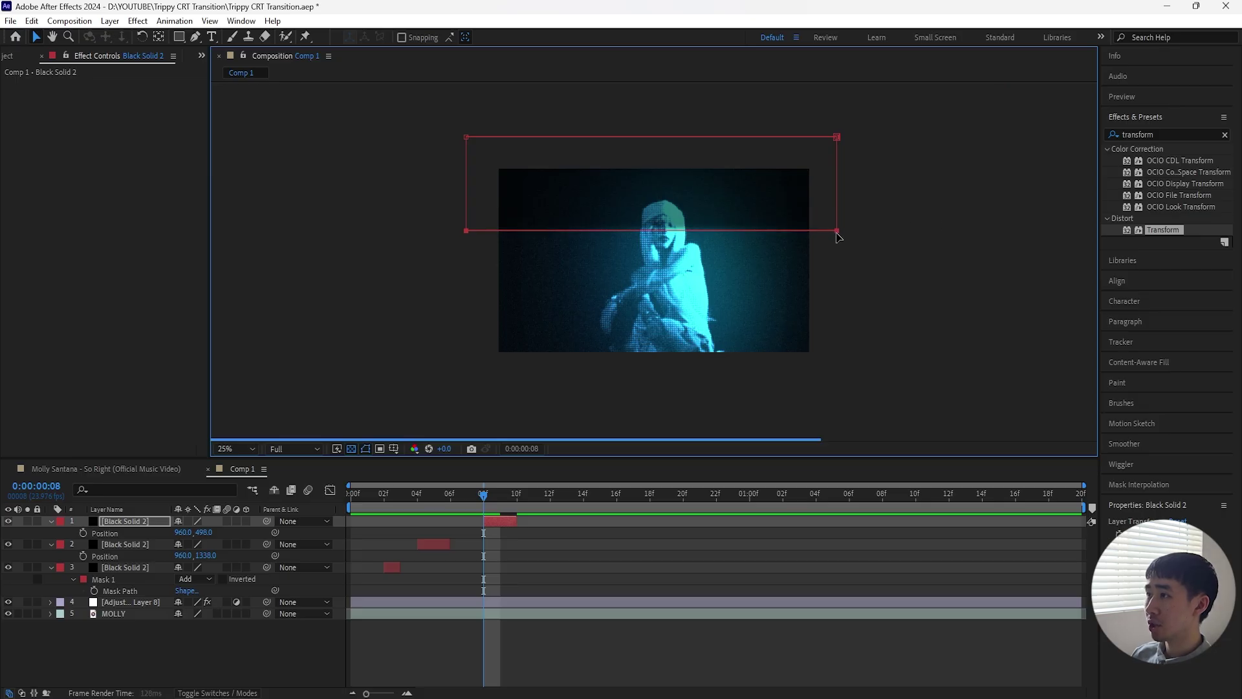
pyautogui.moveTo(837, 239); pyautogui.dragTo(837, 243)
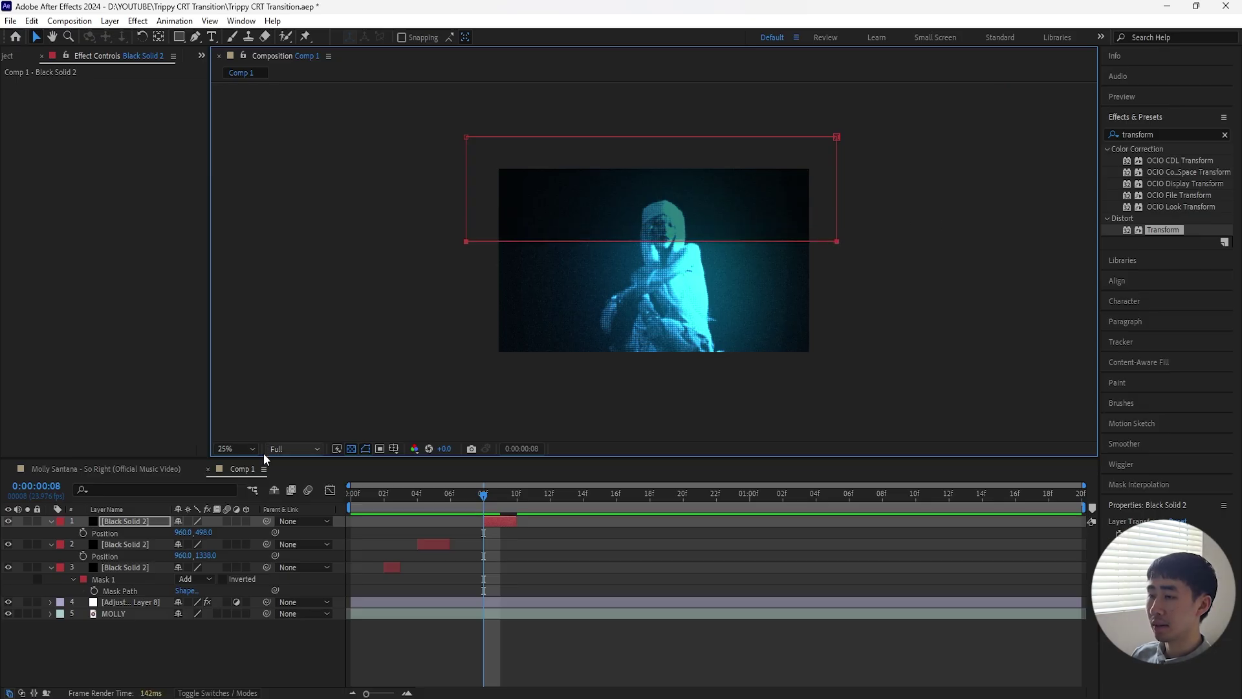
pyautogui.hotkey('shift', '/')
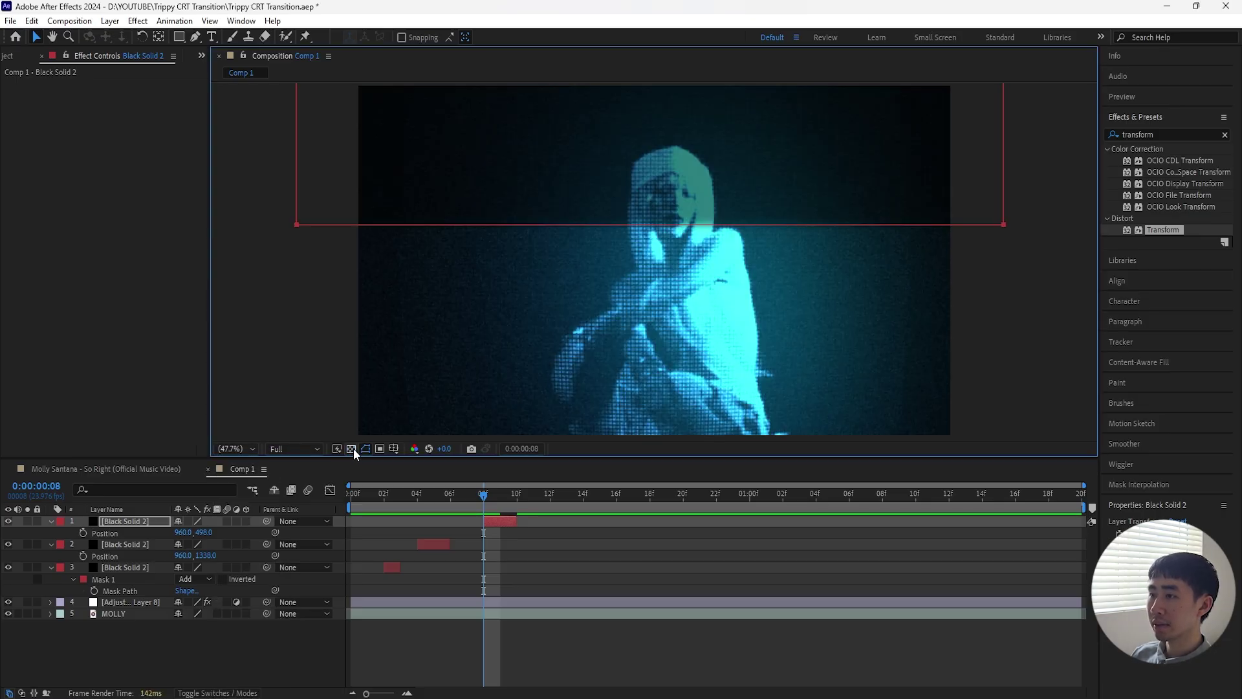
# - Play back the opening frames repeatedly to check the timing of the three flickering black bars
pyautogui.click(264, 655)
pyautogui.moveTo(487, 499); pyautogui.dragTo(342, 588)
pyautogui.press('space')
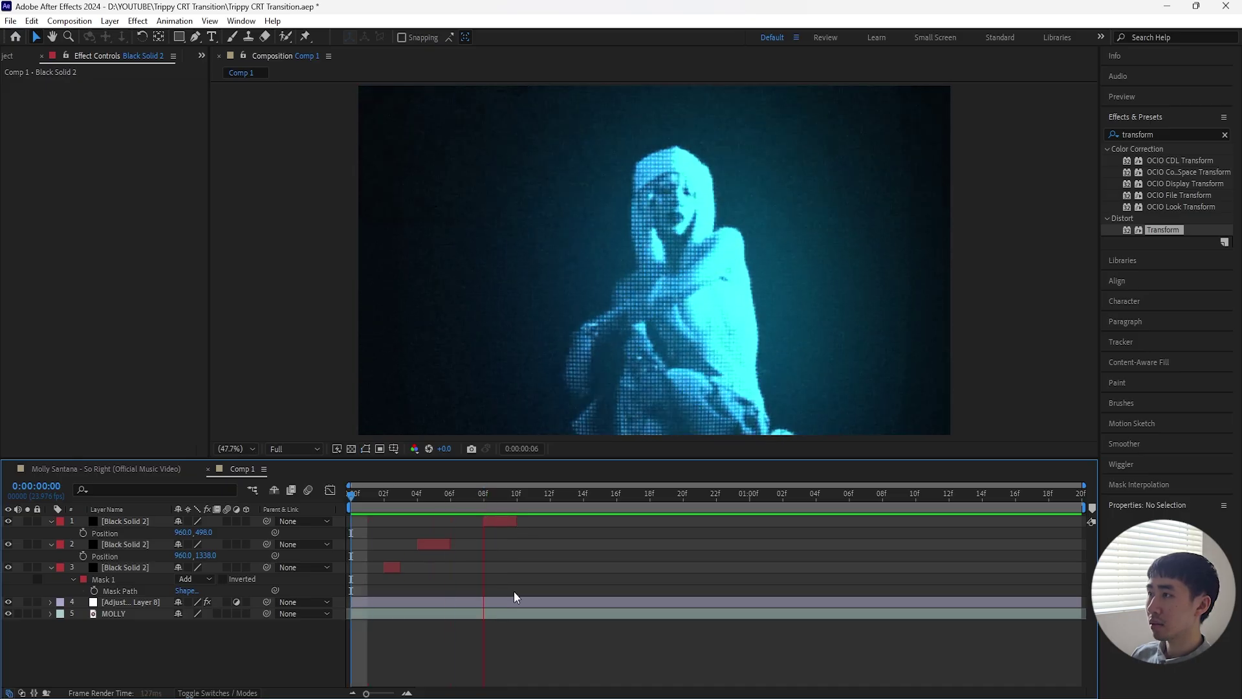
pyautogui.press('space')
pyautogui.moveTo(517, 494); pyautogui.dragTo(245, 558)
pyautogui.press('space')
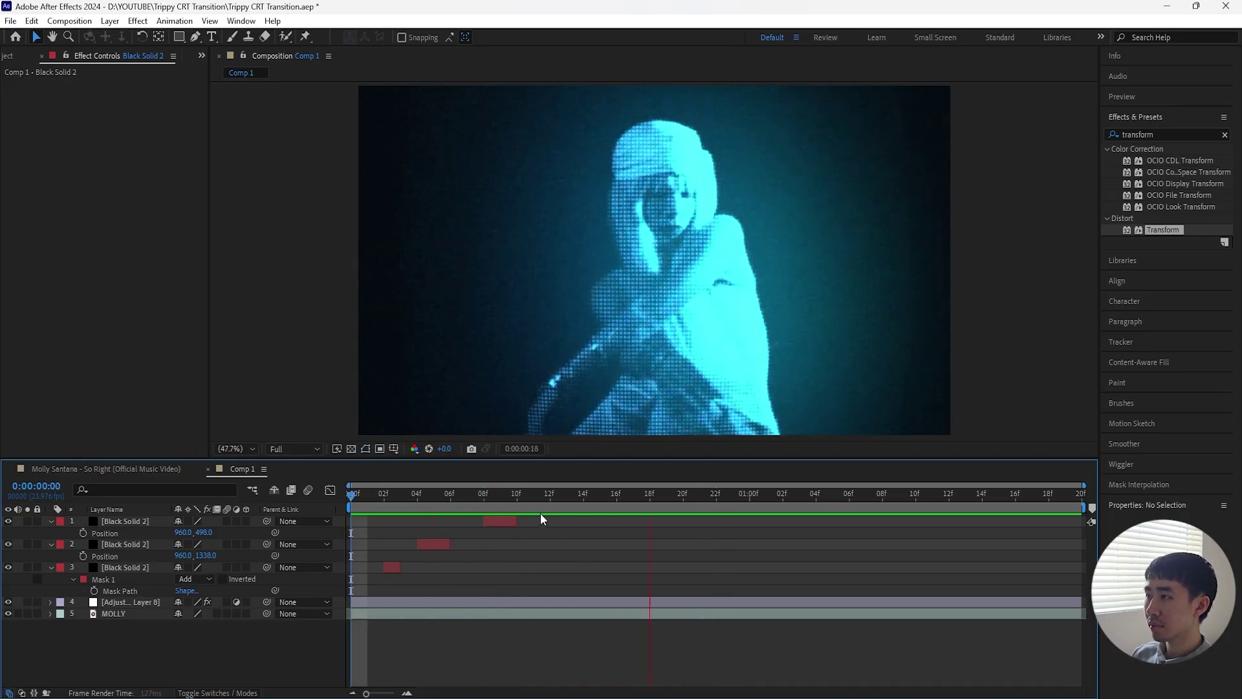
pyautogui.press('space')
pyautogui.moveTo(531, 499); pyautogui.dragTo(388, 522)
pyautogui.press('space')
pyautogui.click(507, 521)
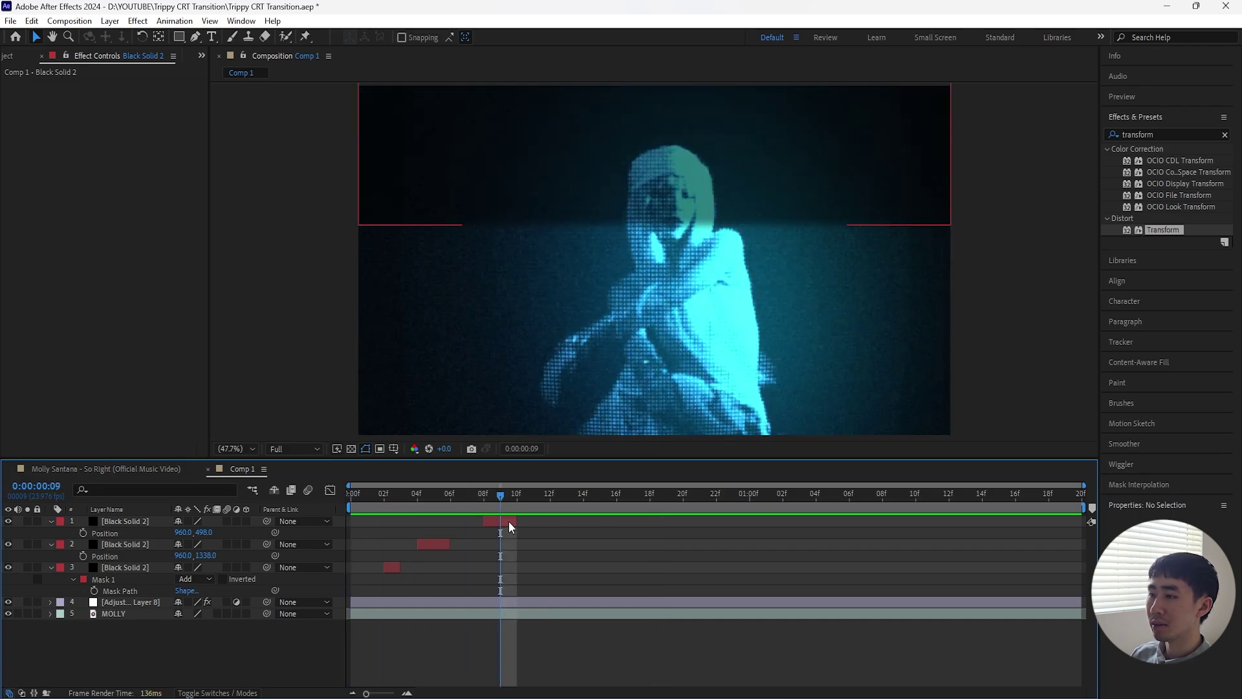
pyautogui.click(453, 503)
pyautogui.press('space')
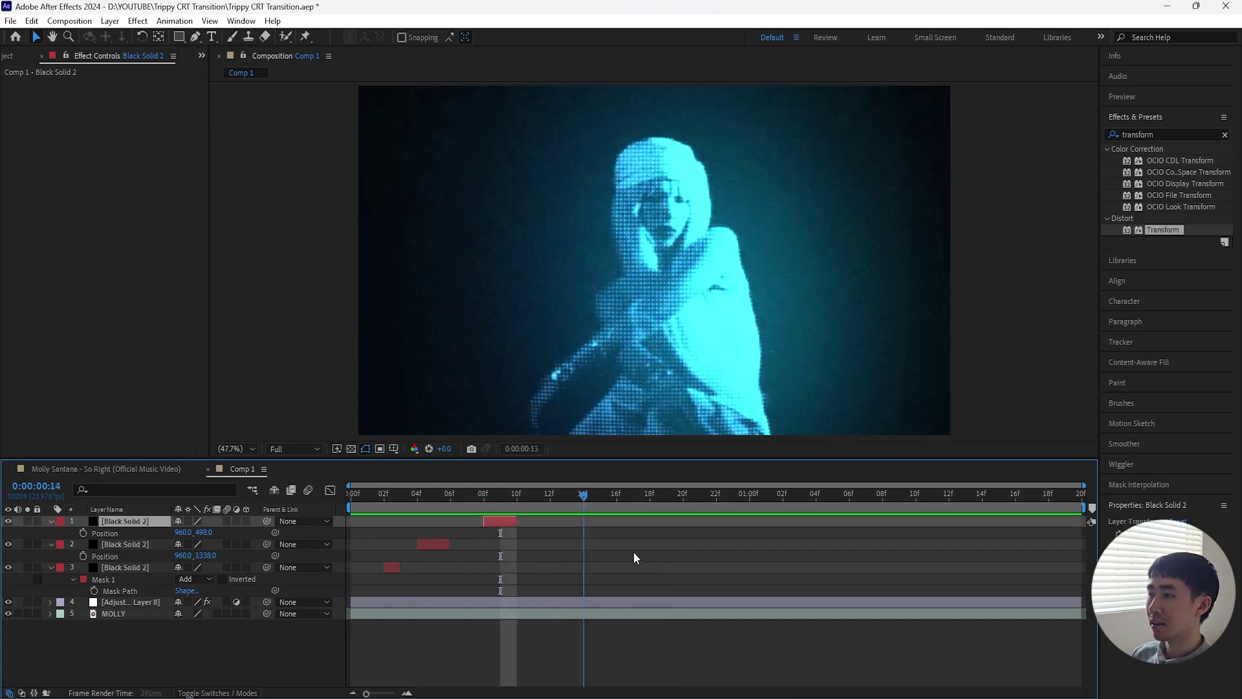
pyautogui.moveTo(697, 564); pyautogui.dragTo(311, 582)
pyautogui.press('space')
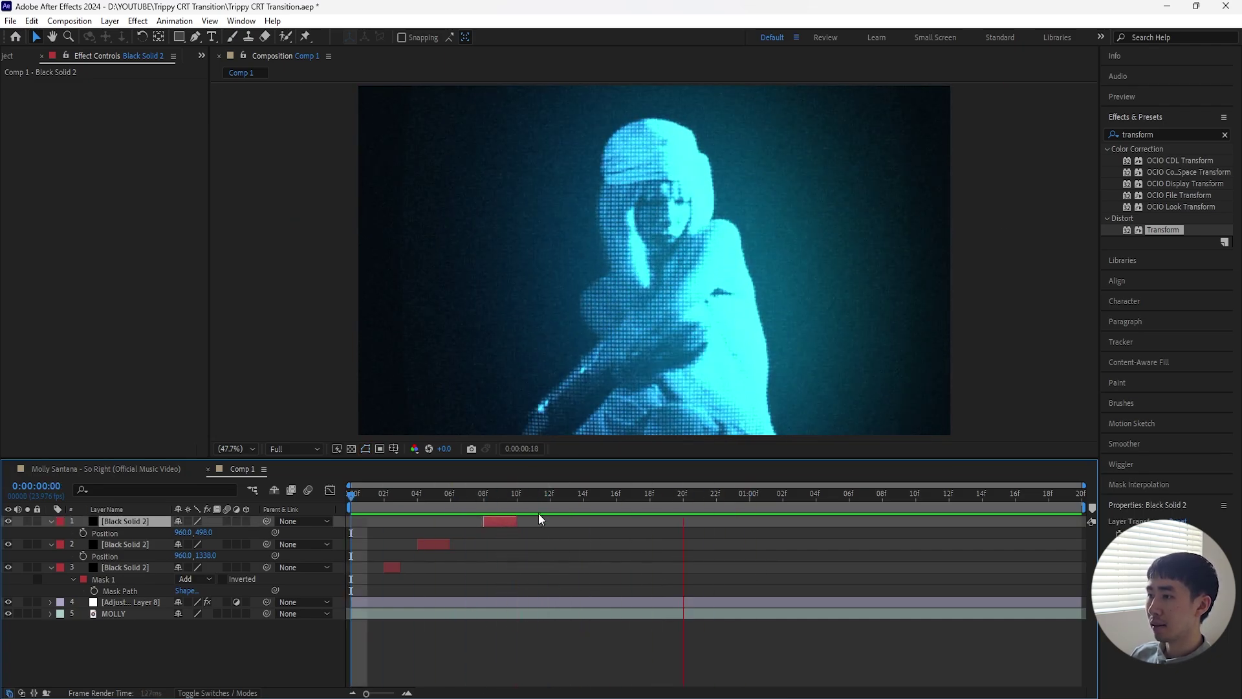
pyautogui.press('space')
pyautogui.moveTo(547, 499); pyautogui.dragTo(146, 573)
pyautogui.press('space')
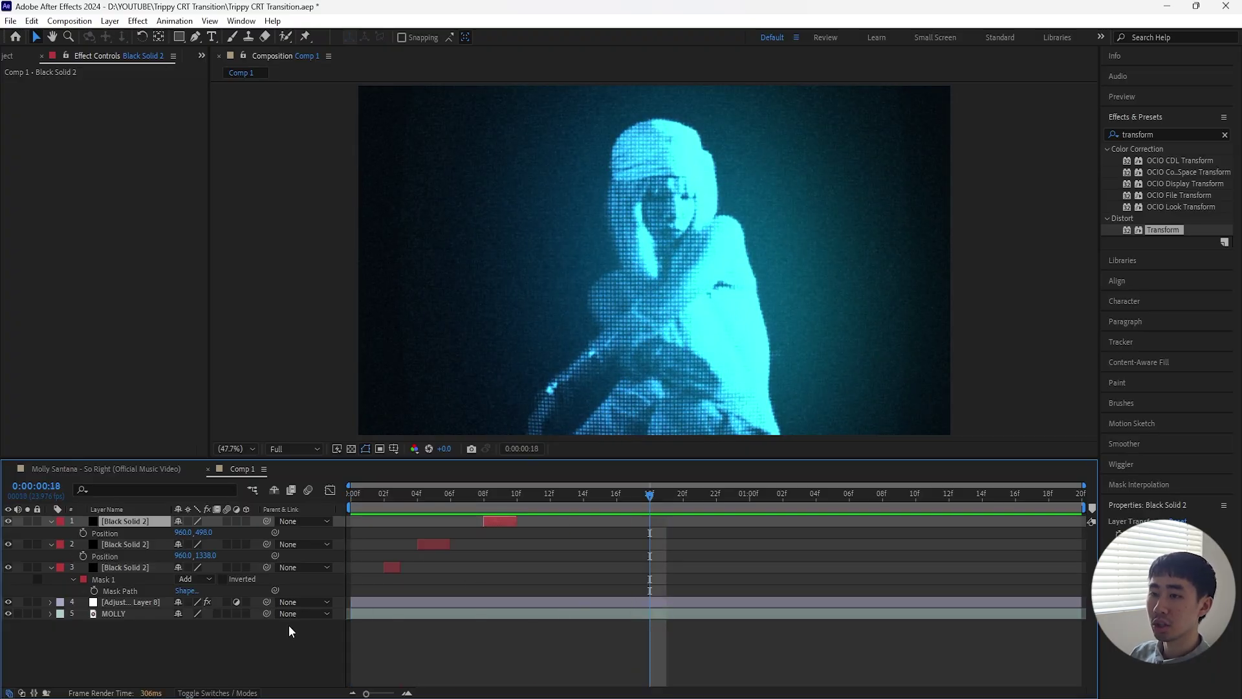
# - Add an adjustment layer above the black bars, trim it to four frames and place it at frame 12
pyautogui.rightClick(288, 625)
pyautogui.click(197, 635)
pyautogui.hotkey('ctrl', 'alt', 'y')
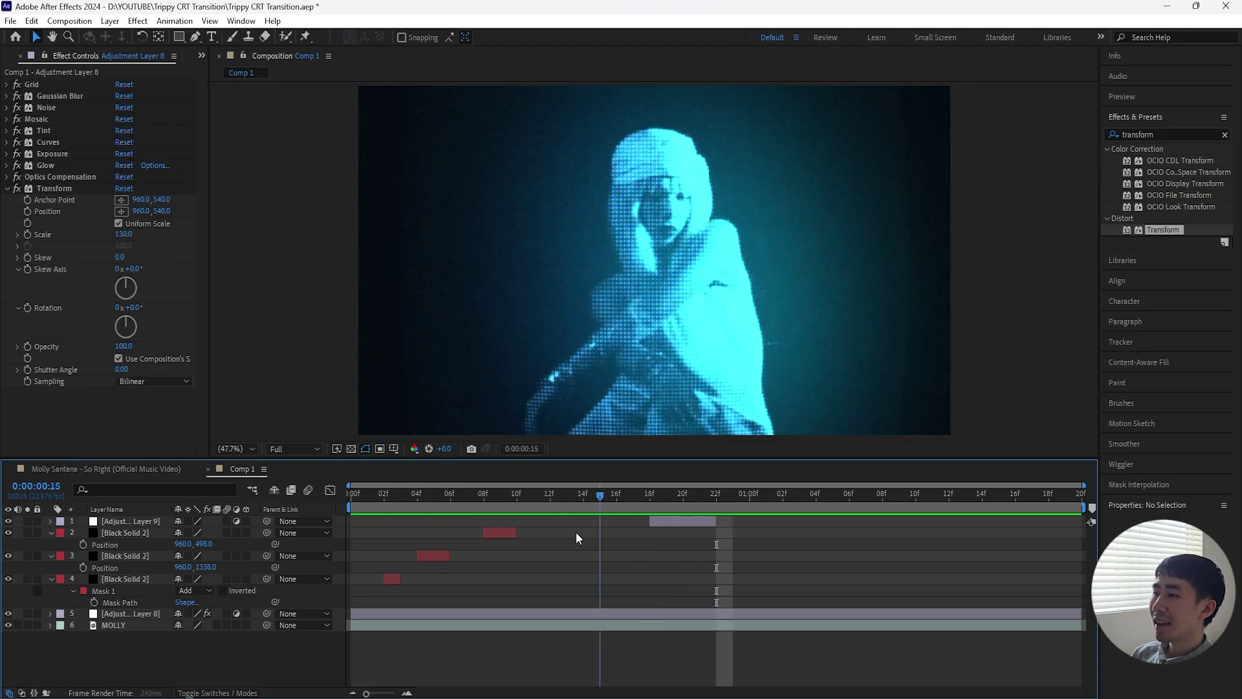
pyautogui.moveTo(575, 532); pyautogui.dragTo(530, 541)
pyautogui.click(504, 531)
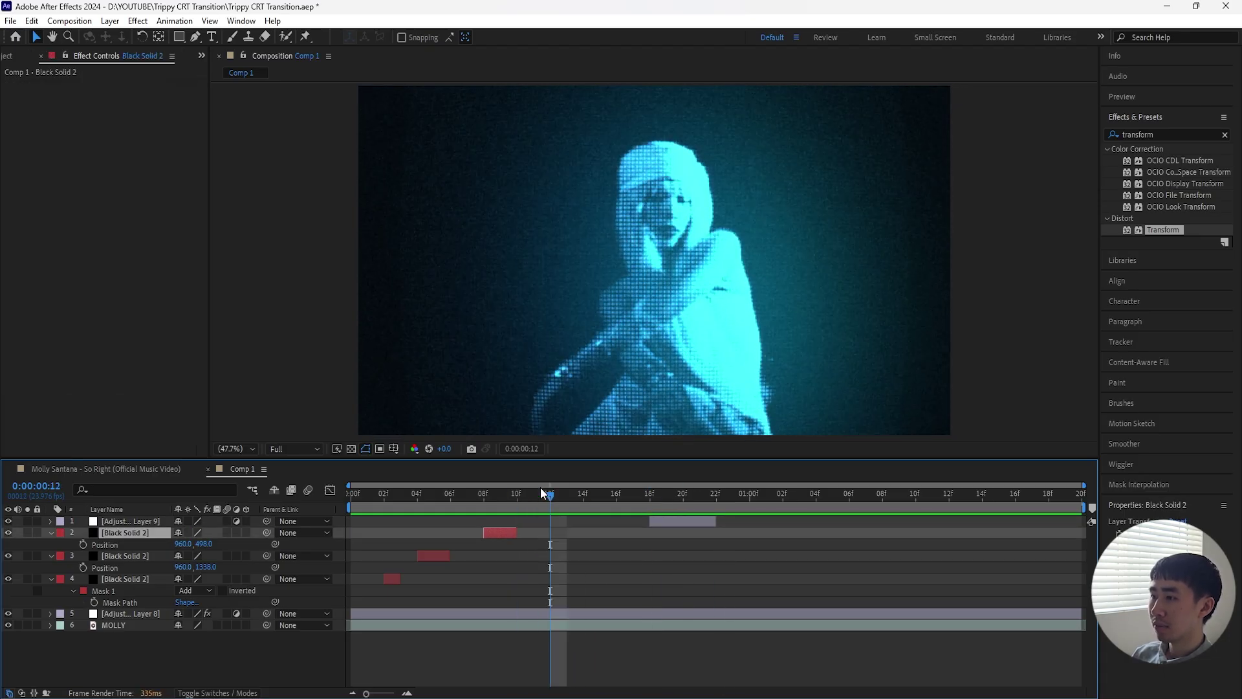
pyautogui.click(541, 498)
pyautogui.moveTo(701, 521); pyautogui.dragTo(605, 527)
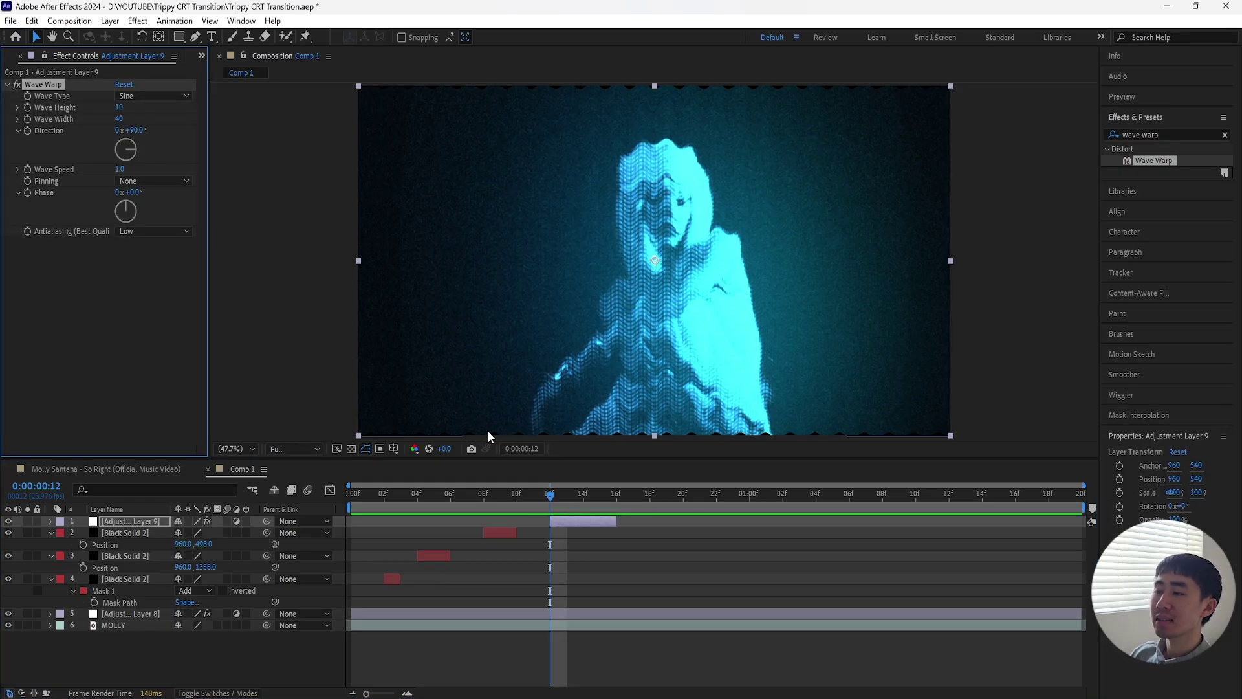
# - Set the four-frame adjustment layer's Wave Warp to direction 0°, wave height 46 and wave width 6
pyautogui.moveTo(556, 495); pyautogui.dragTo(560, 533)
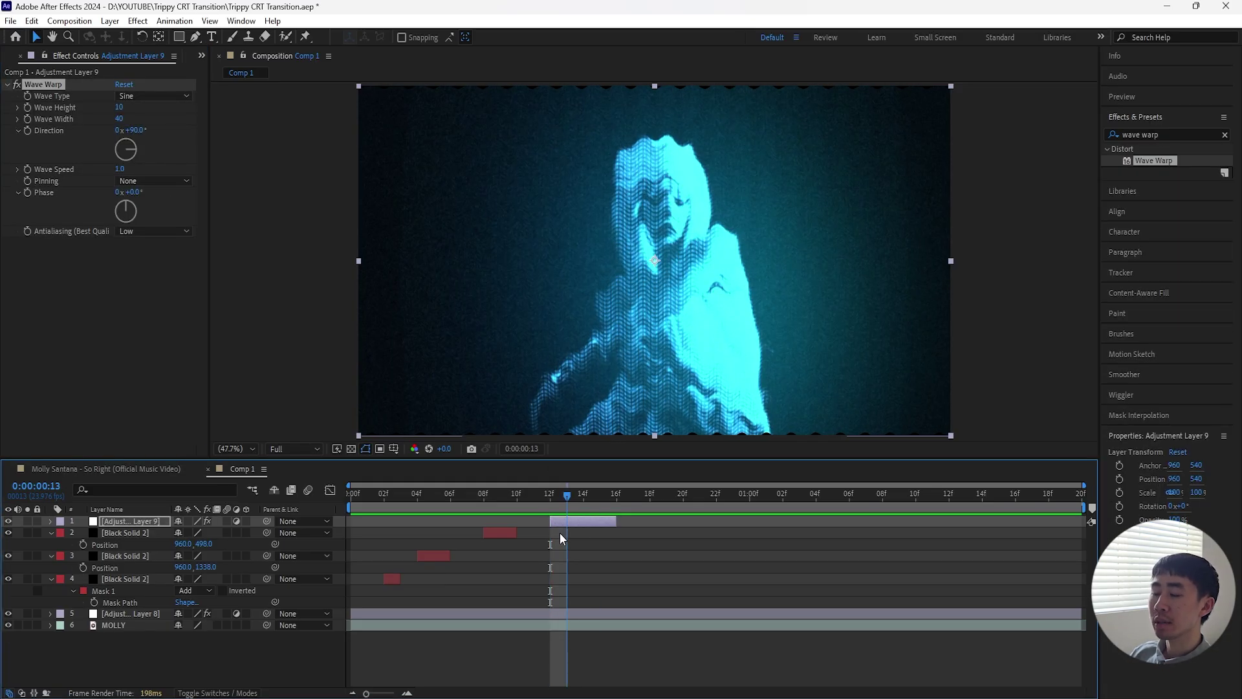
pyautogui.click(141, 131)
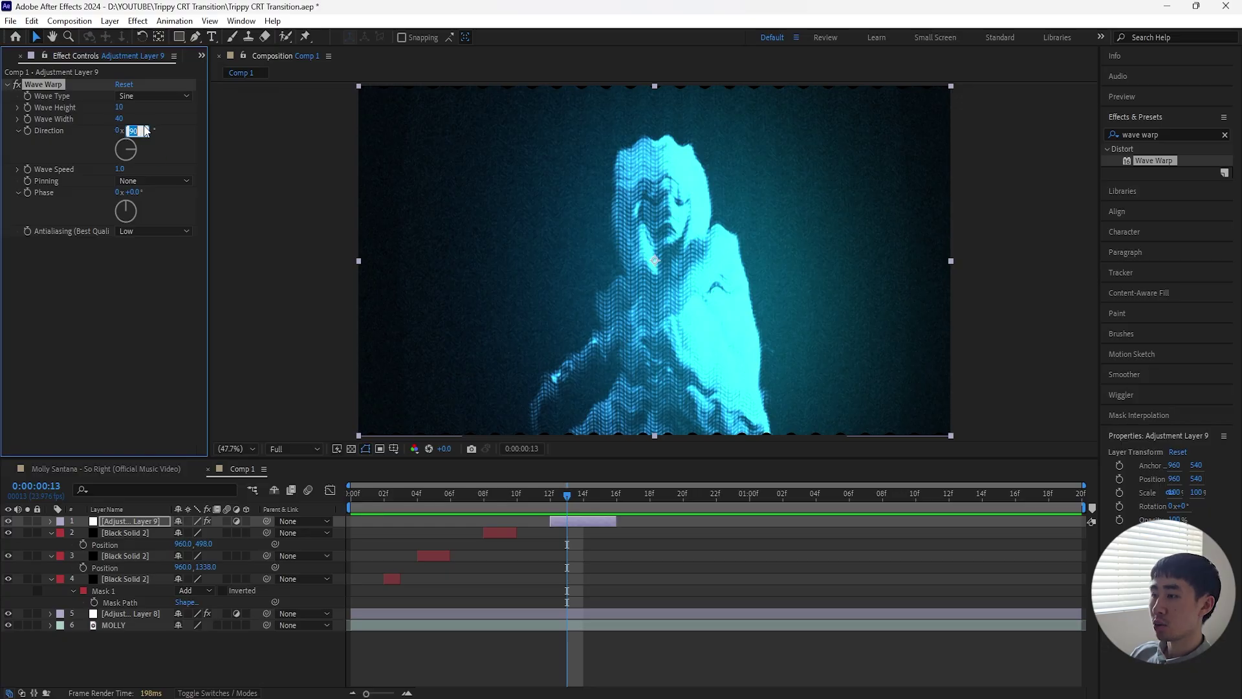
pyautogui.write('0')
pyautogui.press('Return')
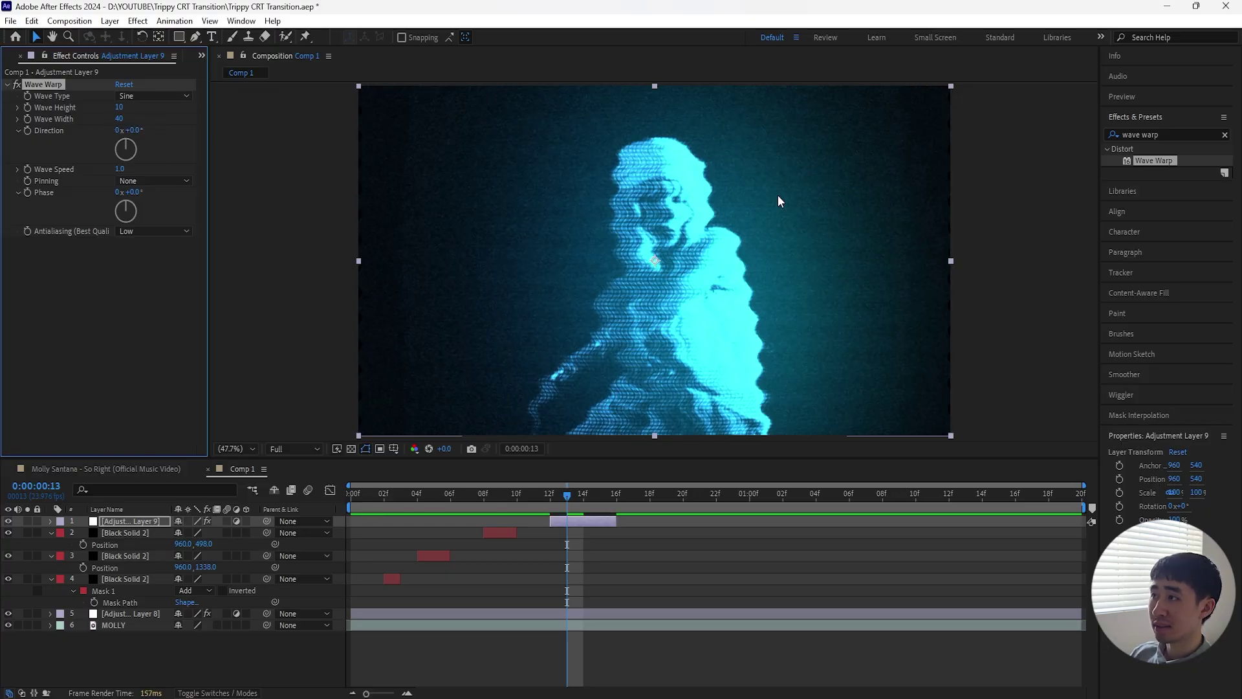
pyautogui.moveTo(121, 112); pyautogui.dragTo(19, 131)
pyautogui.moveTo(121, 121); pyautogui.dragTo(54, 122)
pyautogui.click(118, 119)
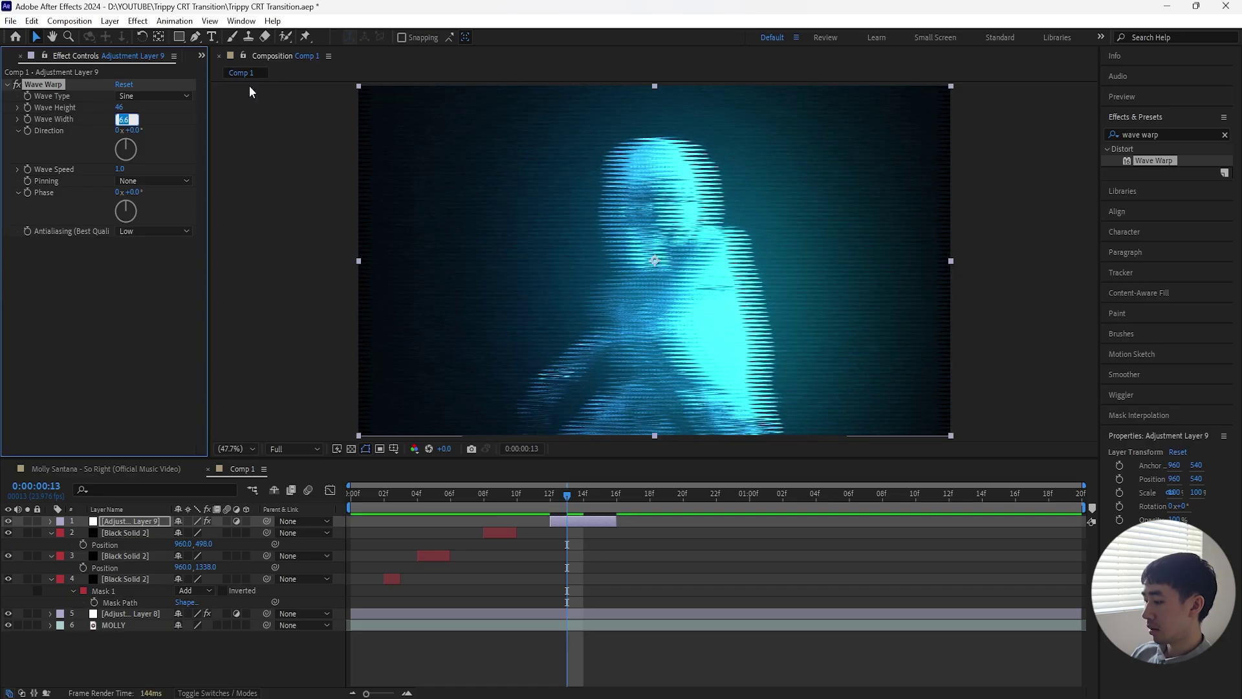
pyautogui.write('6')
pyautogui.press('Return')
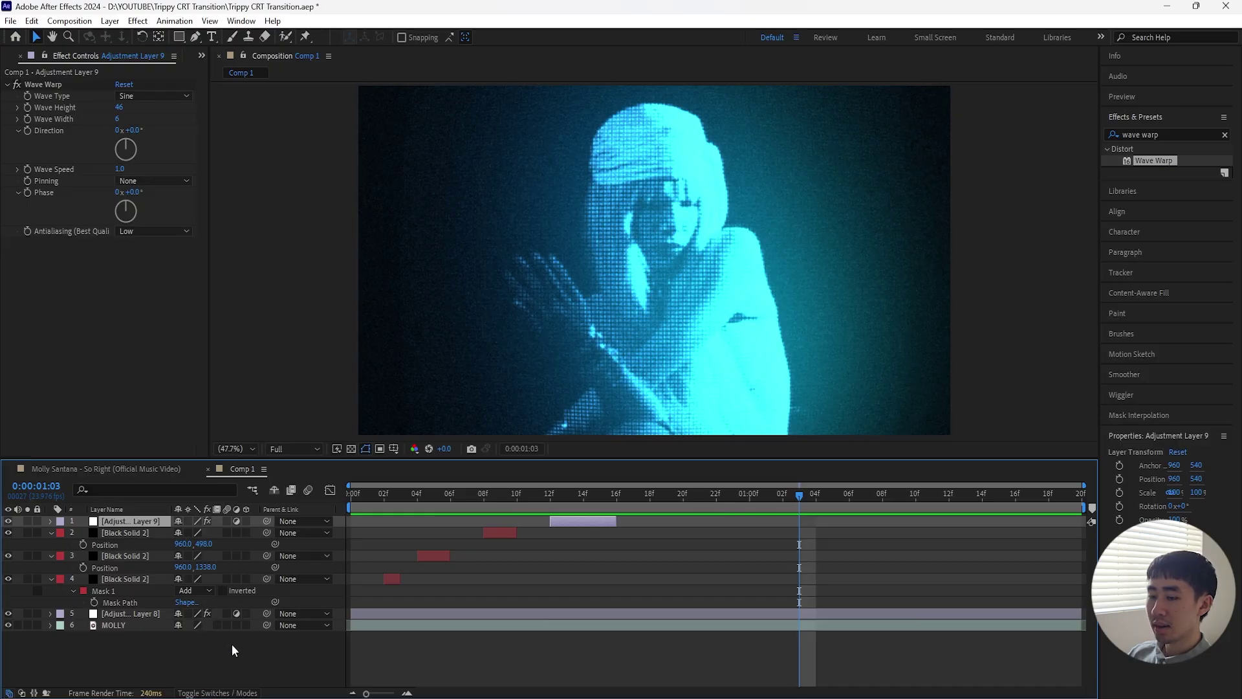
# - Add a one-frame adjustment layer at frame 23 and give it a Glow with radius 50 and intensity 2.5
pyautogui.hotkey('ctrl', 'alt', 'y')
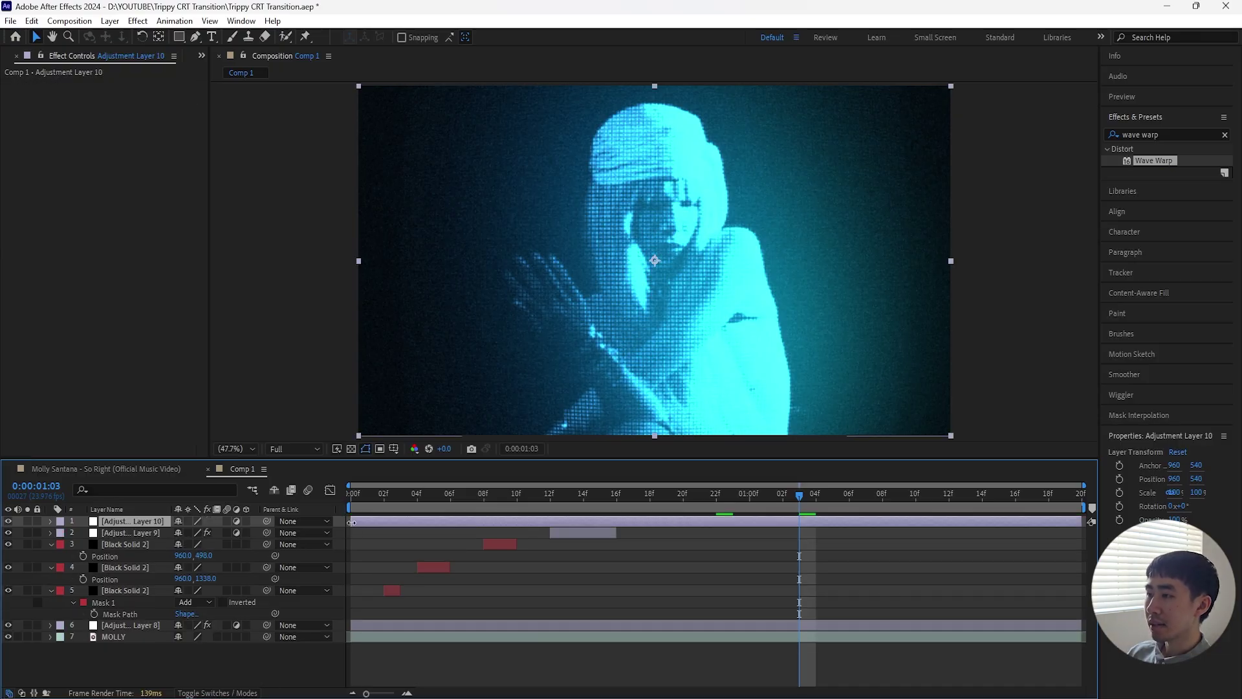
pyautogui.moveTo(350, 520); pyautogui.dragTo(461, 521)
pyautogui.moveTo(799, 496); pyautogui.dragTo(735, 509)
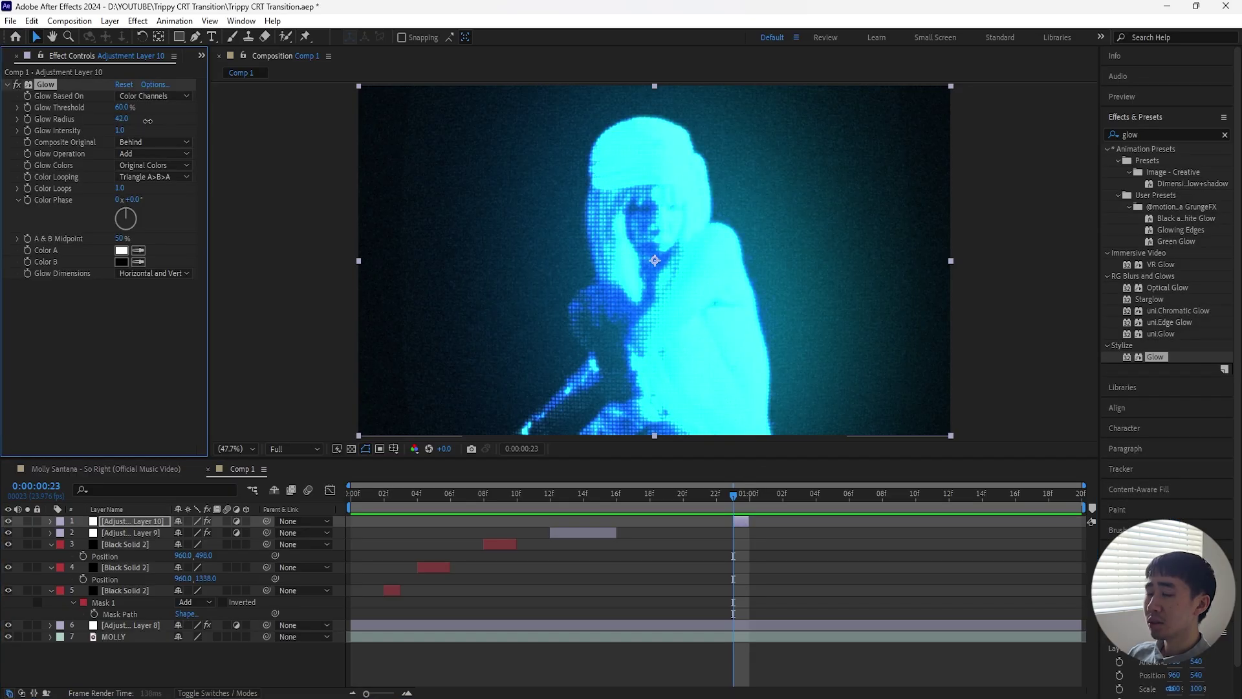
pyautogui.moveTo(122, 119); pyautogui.dragTo(194, 130)
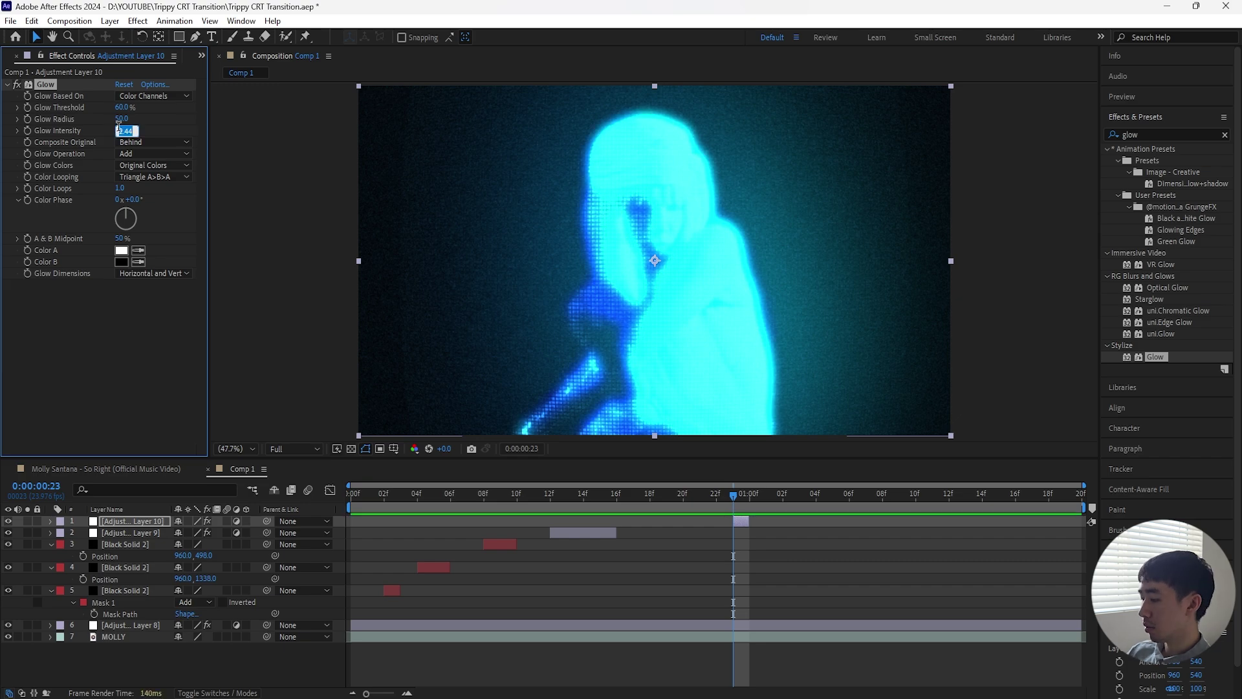
pyautogui.click(1018, 564)
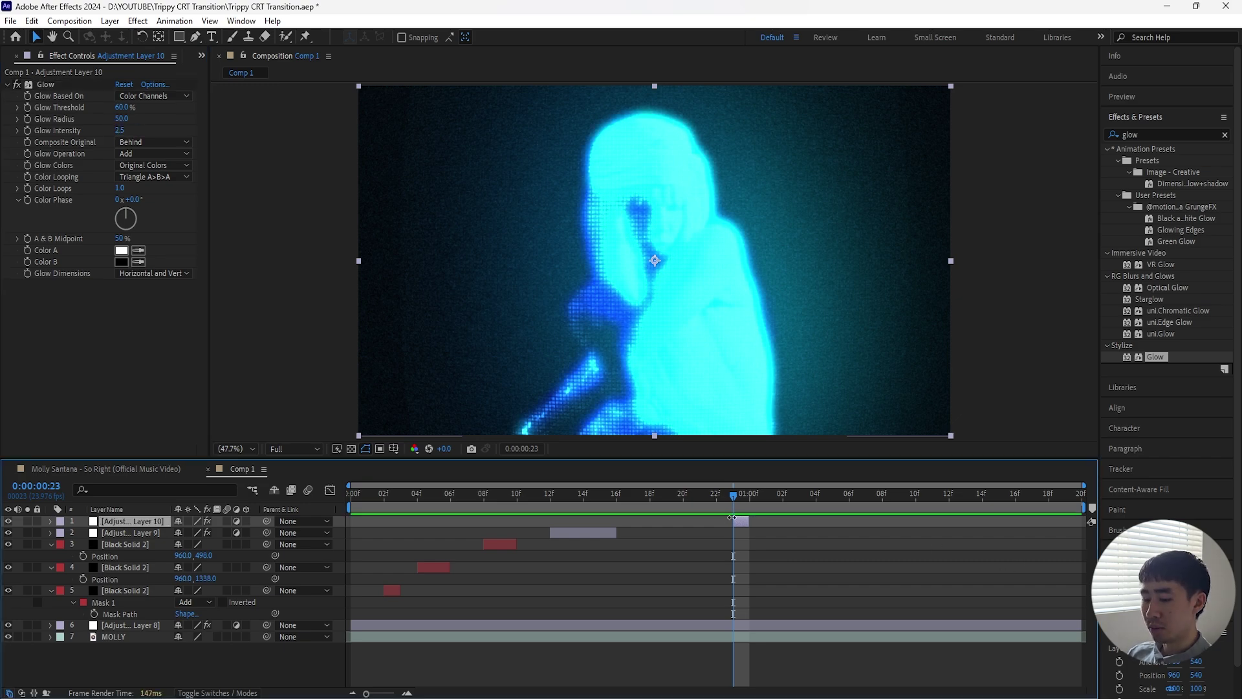
# - Duplicate the one-frame glow adjustment layer and place the copy at 0:00:01:07
pyautogui.hotkey('ctrl', 'd')
pyautogui.moveTo(742, 523); pyautogui.dragTo(872, 527)
# - Play back the section from about frame 18 onward to check the two glow flashes
pyautogui.moveTo(725, 499); pyautogui.dragTo(666, 556)
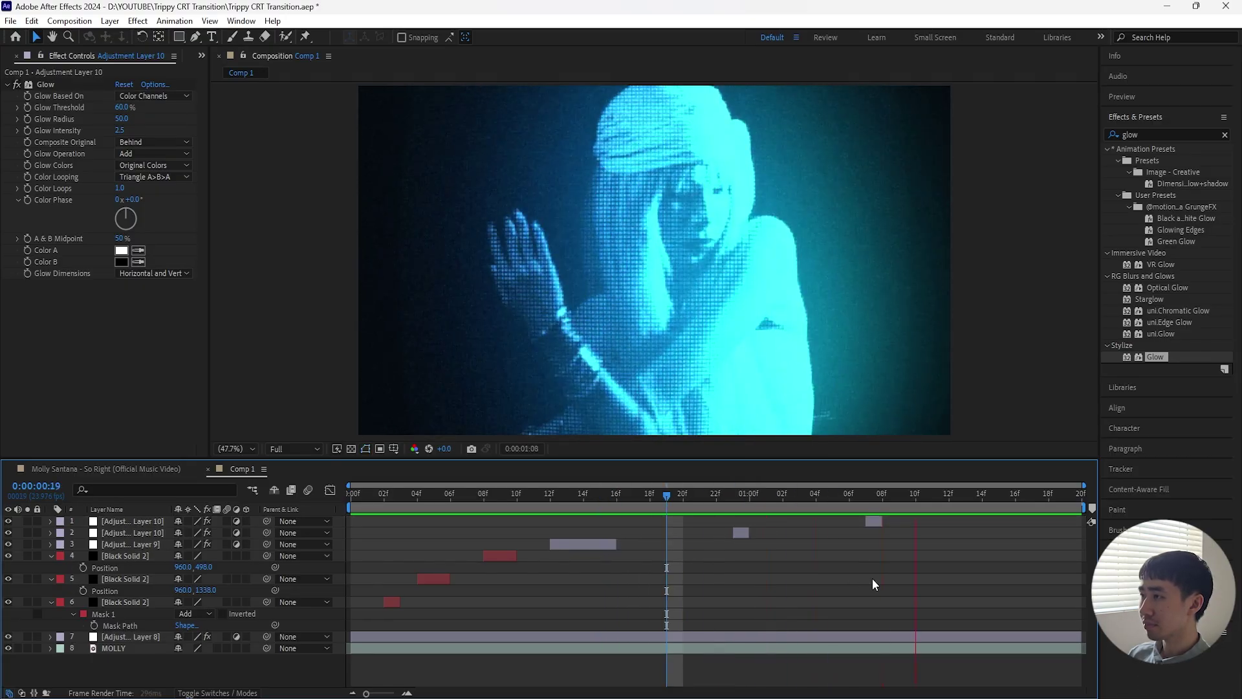
pyautogui.press('space')
pyautogui.click(634, 495)
pyautogui.press('space')
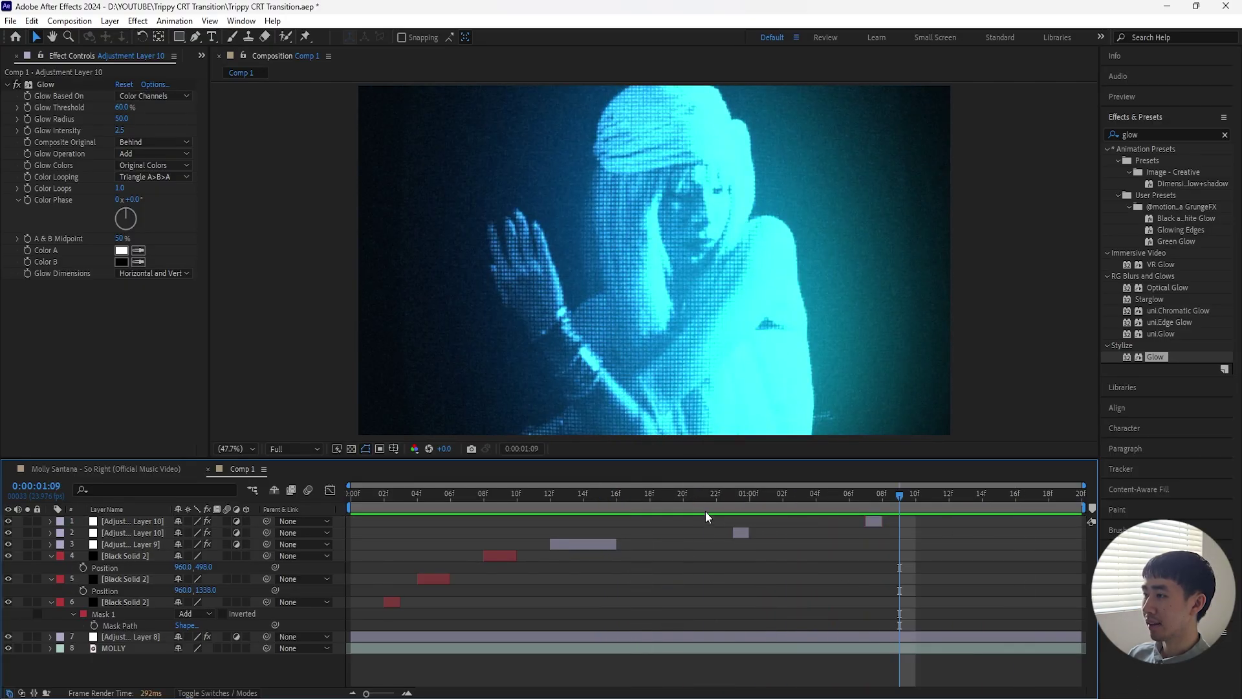
pyautogui.click(655, 511)
pyautogui.press('space')
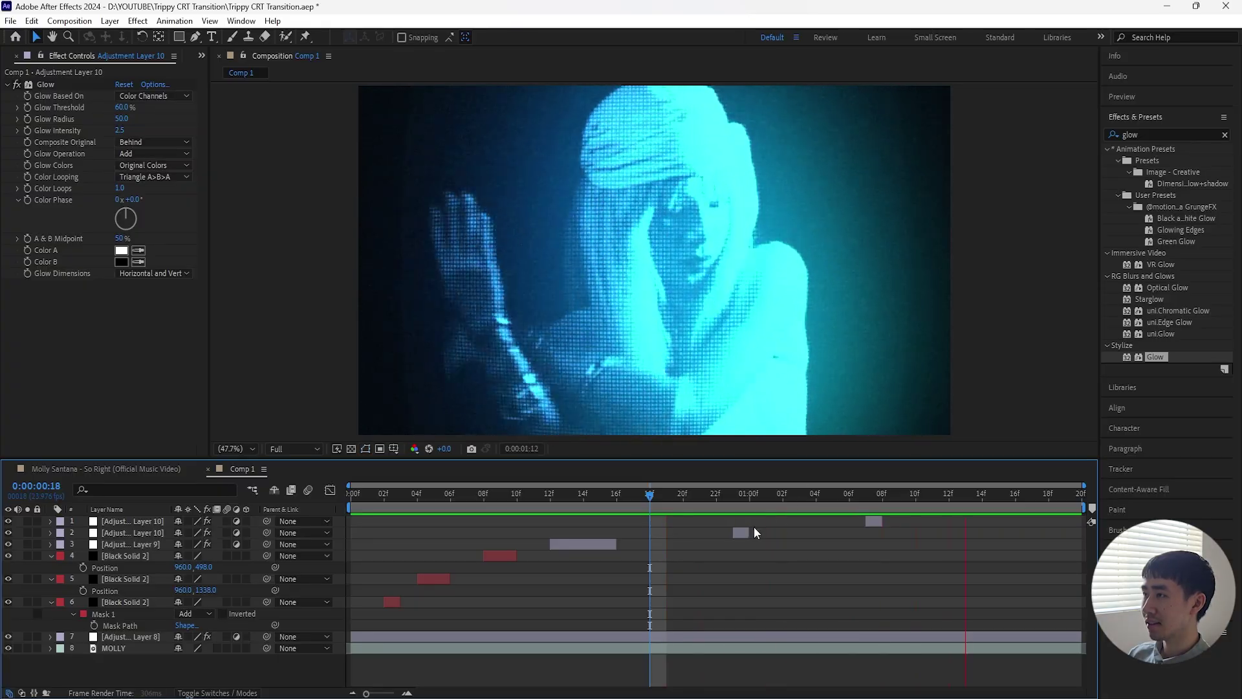